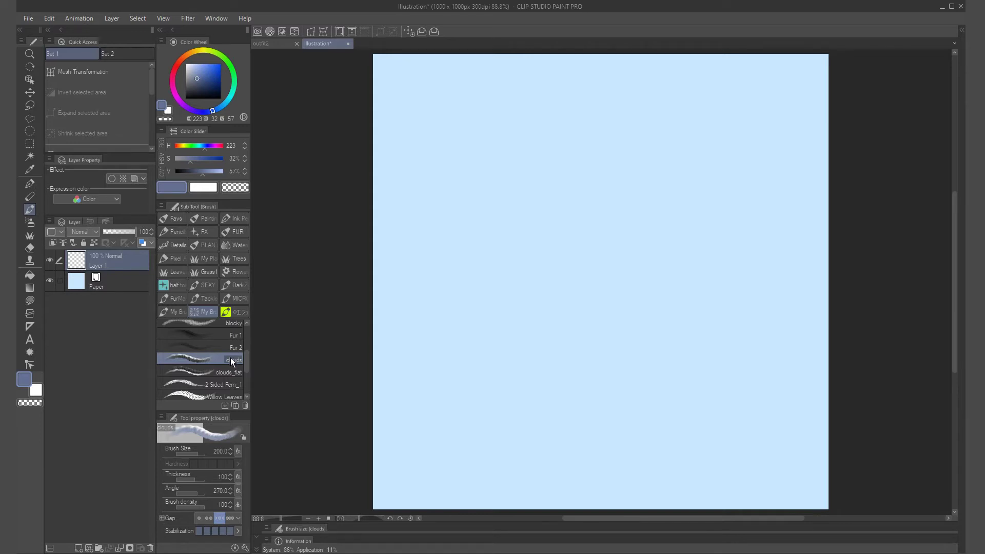
Step: Paint large cloud strokes across the light blue canvas on Layer 1 with the clouds brush
{"action": "mouse_move", "coordinate": [444, 242]}
{"action": "left_mouse_down"}
{"action": "mouse_move", "coordinate": [478, 182]}
{"action": "mouse_move", "coordinate": [571, 210]}
{"action": "mouse_move", "coordinate": [497, 203]}
{"action": "mouse_move", "coordinate": [456, 222]}
{"action": "mouse_move", "coordinate": [557, 210]}
{"action": "mouse_move", "coordinate": [569, 236]}
{"action": "mouse_move", "coordinate": [589, 232]}
{"action": "mouse_move", "coordinate": [626, 283]}
{"action": "mouse_move", "coordinate": [647, 372]}
{"action": "mouse_move", "coordinate": [709, 360]}
{"action": "mouse_move", "coordinate": [806, 395]}
{"action": "left_mouse_up"}
{"action": "mouse_move", "coordinate": [374, 218]}
{"action": "left_mouse_down"}
{"action": "mouse_move", "coordinate": [412, 190]}
{"action": "mouse_move", "coordinate": [463, 203]}
{"action": "mouse_move", "coordinate": [519, 241]}
{"action": "mouse_move", "coordinate": [568, 324]}
{"action": "mouse_move", "coordinate": [596, 401]}
{"action": "mouse_move", "coordinate": [688, 415]}
{"action": "mouse_move", "coordinate": [727, 392]}
{"action": "mouse_move", "coordinate": [799, 451]}
{"action": "left_mouse_up"}
{"action": "mouse_move", "coordinate": [400, 263]}
{"action": "left_mouse_down"}
{"action": "mouse_move", "coordinate": [459, 262]}
{"action": "mouse_move", "coordinate": [504, 301]}
{"action": "mouse_move", "coordinate": [537, 355]}
{"action": "mouse_move", "coordinate": [547, 415]}
{"action": "mouse_move", "coordinate": [594, 439]}
{"action": "left_mouse_up"}
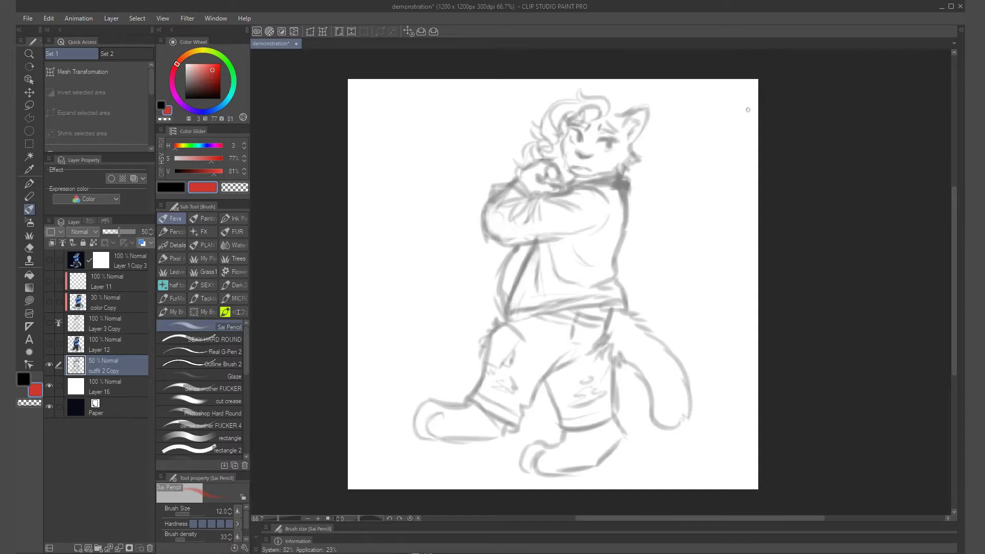
Step: Tint the outfit 2 Copy sketch layer with red as its layer color and ink a short line over the jacket with Real G-Pen 2
{"action": "left_click", "coordinate": [144, 241]}
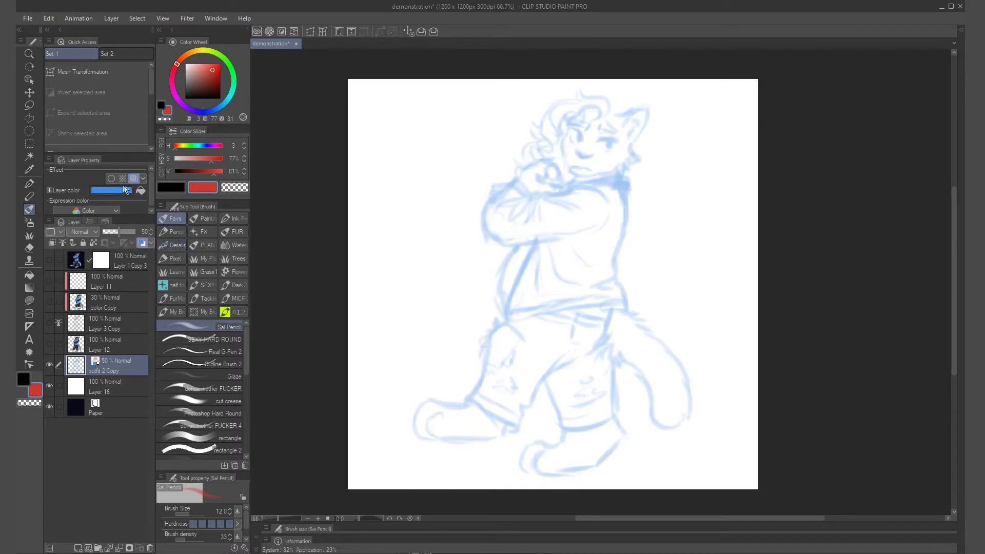
{"action": "left_click", "coordinate": [140, 191]}
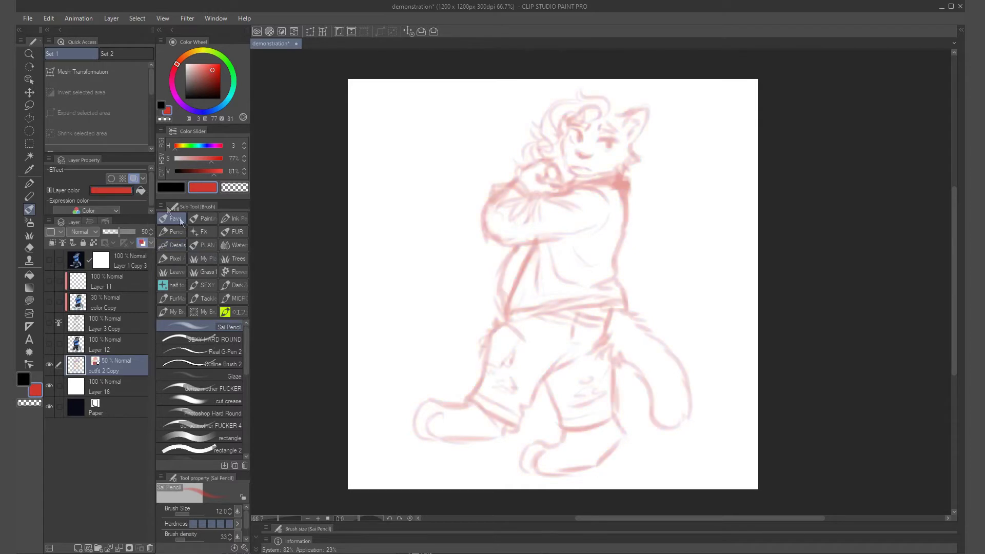
{"action": "key", "text": "p"}
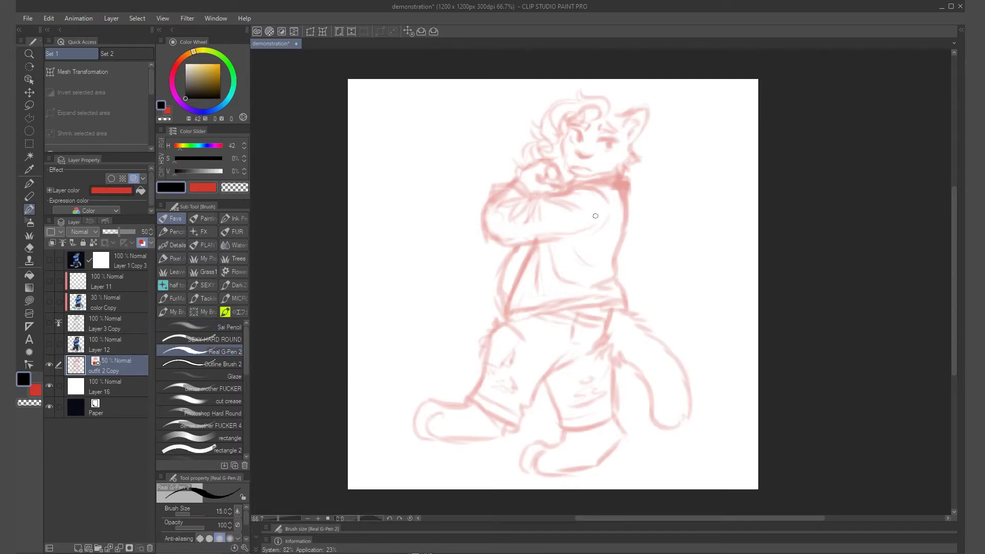
{"action": "mouse_move", "coordinate": [495, 251]}
{"action": "left_mouse_down"}
{"action": "mouse_move", "coordinate": [484, 267]}
{"action": "mouse_move", "coordinate": [488, 303]}
{"action": "mouse_move", "coordinate": [494, 273]}
{"action": "left_mouse_up"}
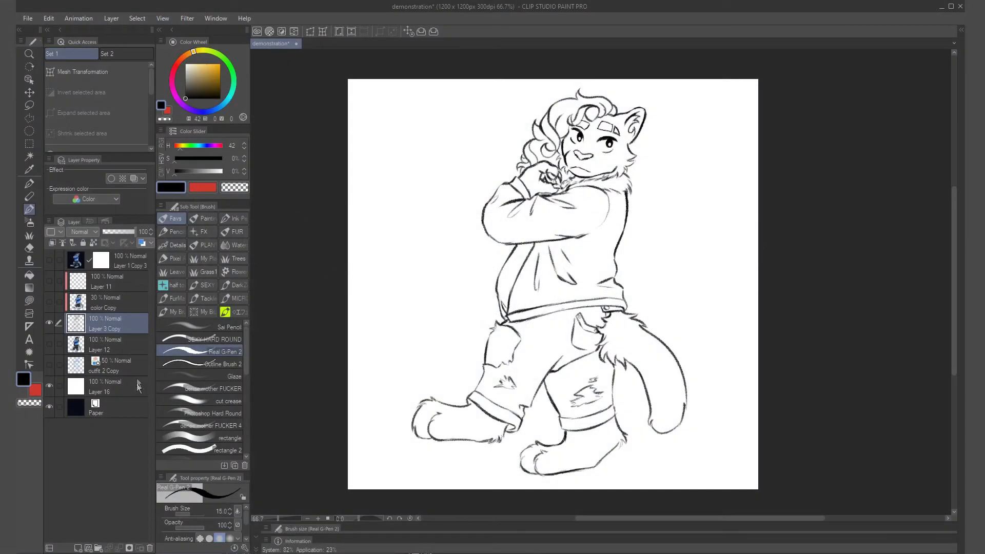
Step: Set Layer 3 Copy as the reference layer and choose the Fill tool's Refer other layers option
{"action": "left_click", "coordinate": [30, 277]}
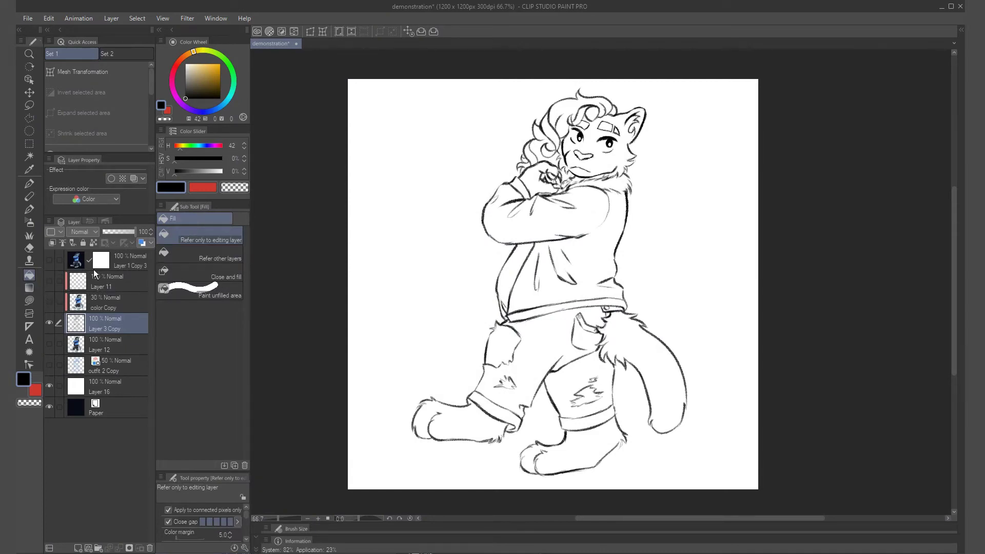
{"action": "left_click", "coordinate": [63, 243]}
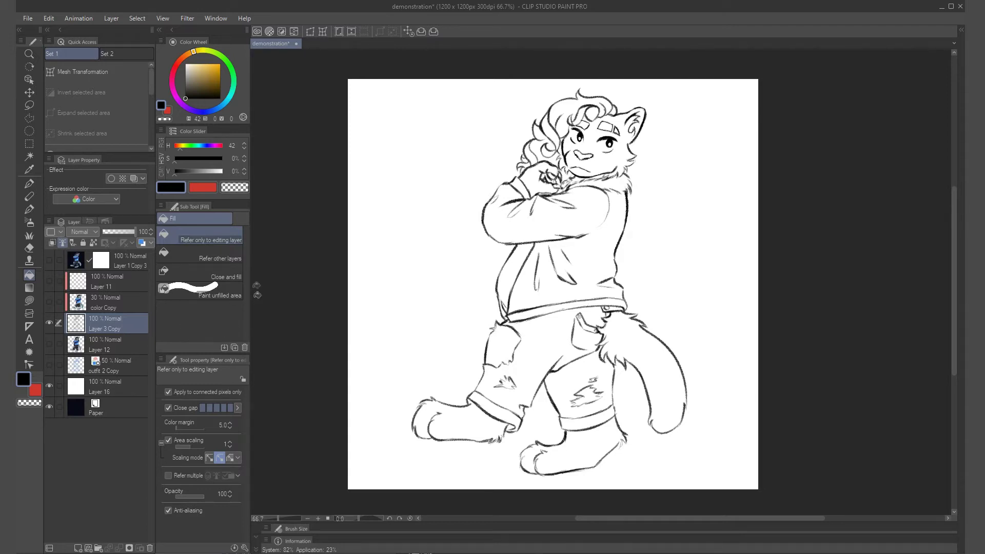
{"action": "left_click", "coordinate": [233, 255]}
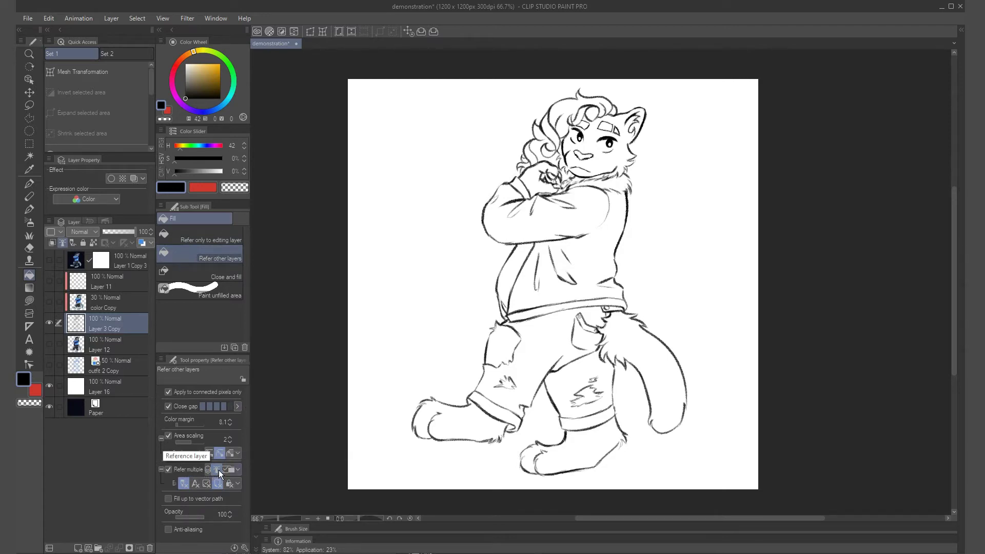
Step: Add a new raster layer directly below the line art and fill the jacket, its front panel and hem with red
{"action": "left_click", "coordinate": [110, 344]}
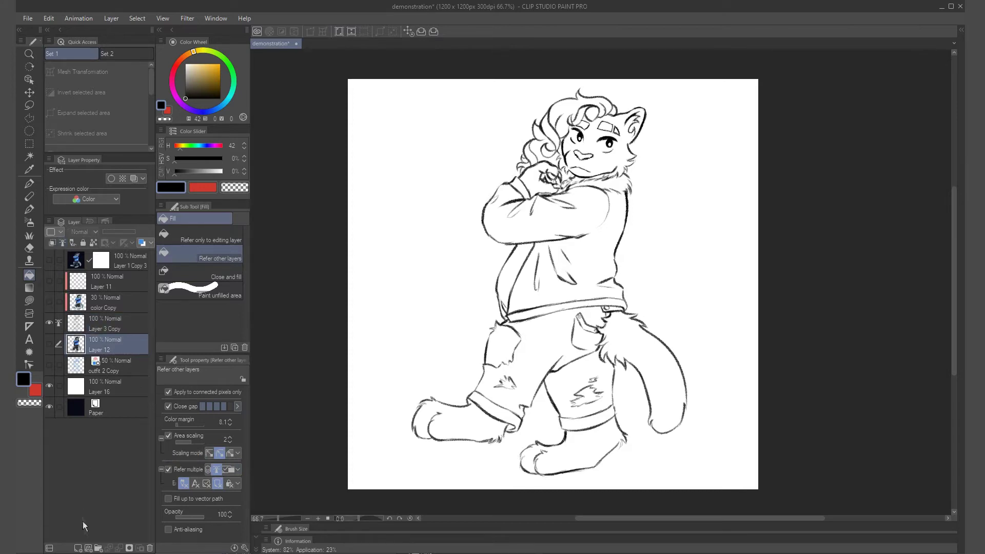
{"action": "left_click", "coordinate": [78, 548]}
{"action": "key", "text": "x"}
{"action": "left_click", "coordinate": [571, 208]}
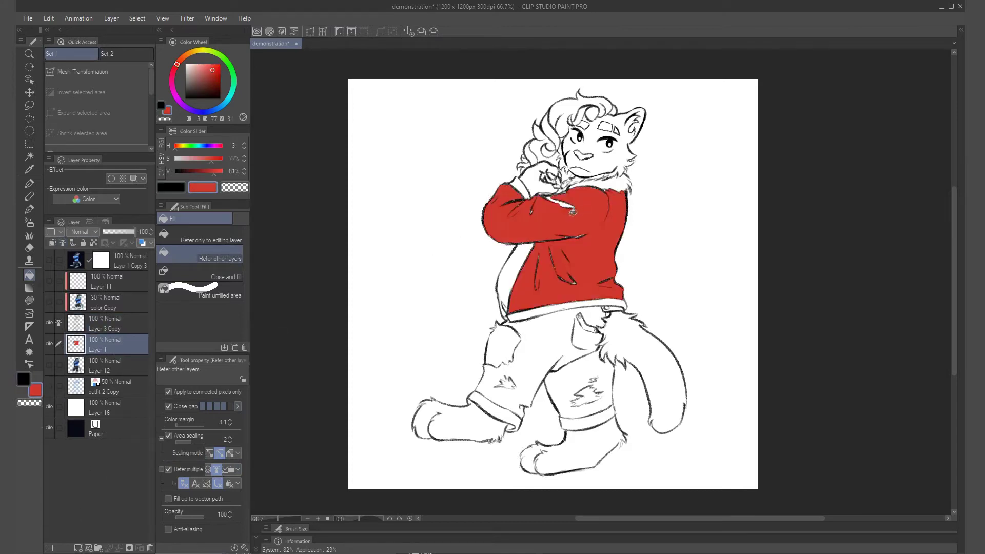
{"action": "left_click", "coordinate": [525, 257]}
{"action": "left_click", "coordinate": [538, 310]}
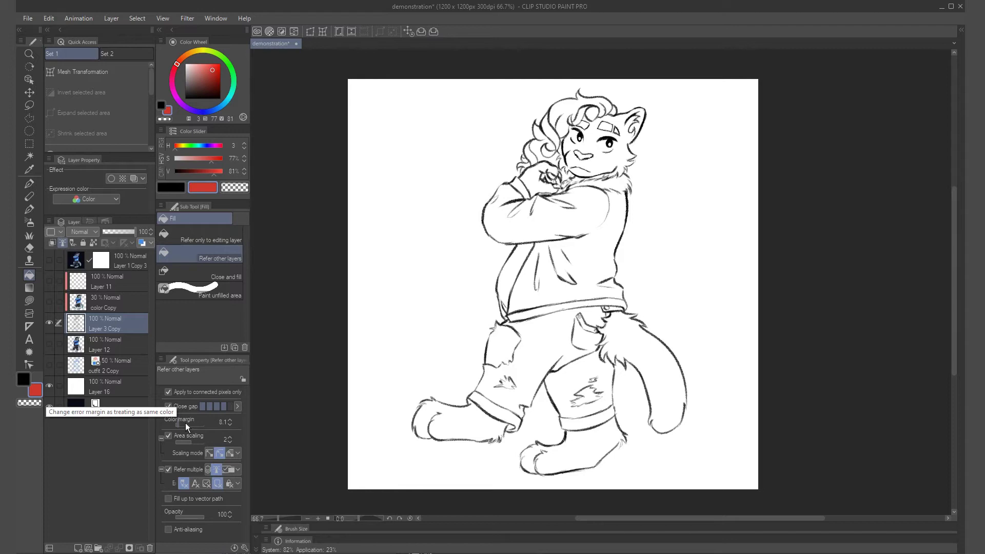
Step: Assign the Red palette color to Layer 3 Copy and the Yellow palette color to the color Copy layer
{"action": "left_click", "coordinate": [61, 232]}
{"action": "left_click", "coordinate": [71, 256]}
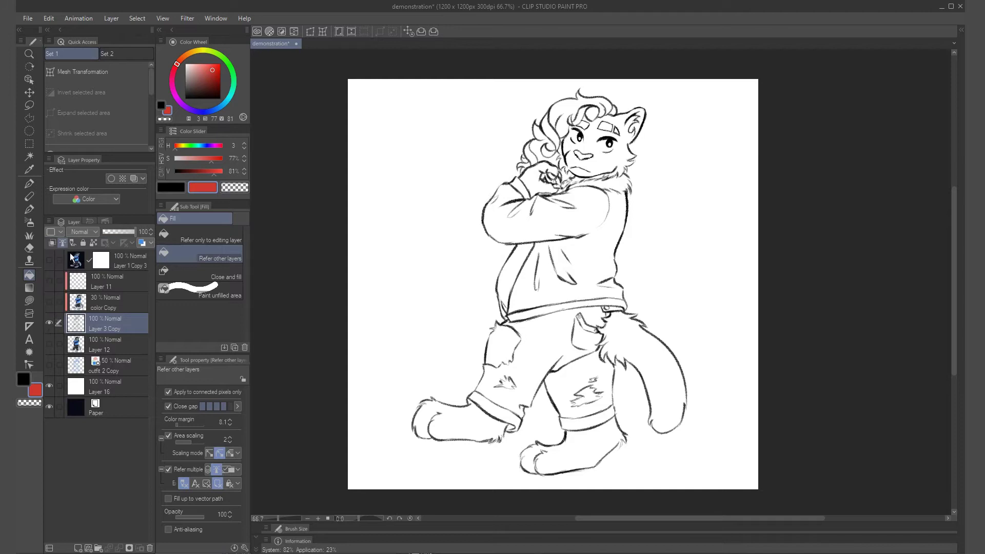
{"action": "left_click", "coordinate": [93, 304]}
{"action": "left_click", "coordinate": [62, 232]}
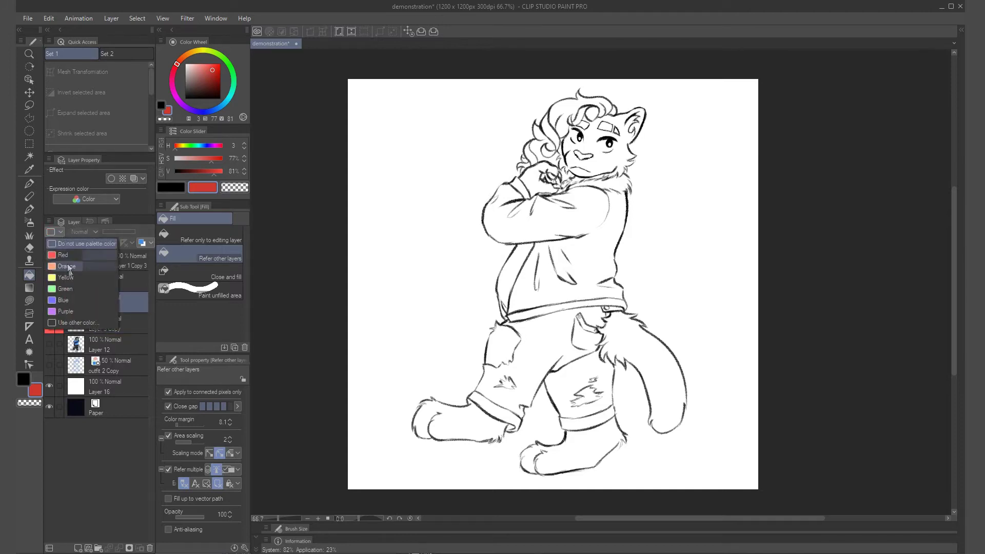
{"action": "left_click", "coordinate": [71, 277]}
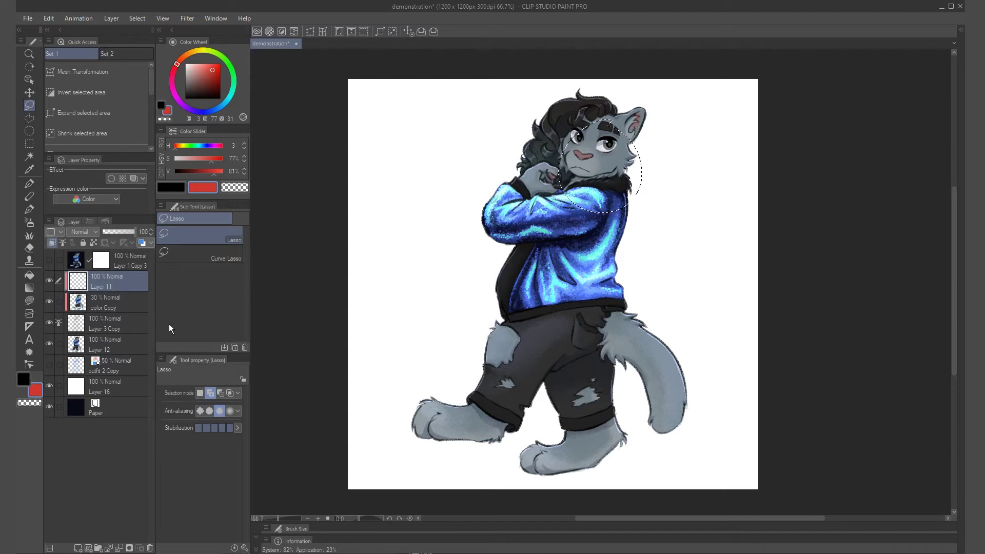
Step: Select Layer 11, color Copy, Layer 3 Copy and Layer 12 together and clear the lasso selection on the canvas
{"action": "left_click", "coordinate": [130, 344], "text": "shift"}
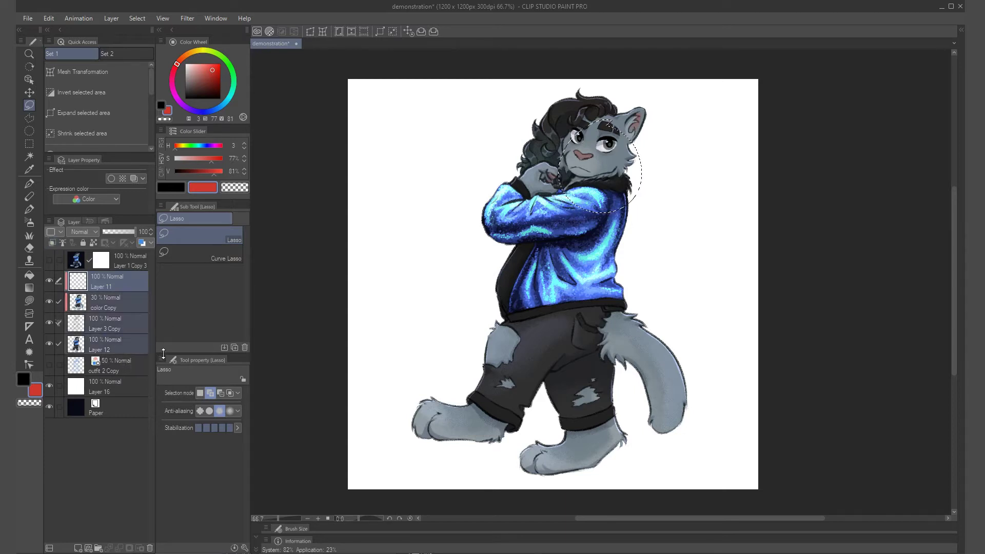
{"action": "left_click", "coordinate": [136, 283]}
{"action": "left_click", "coordinate": [137, 306], "text": "ctrl"}
{"action": "left_click", "coordinate": [138, 323], "text": "ctrl"}
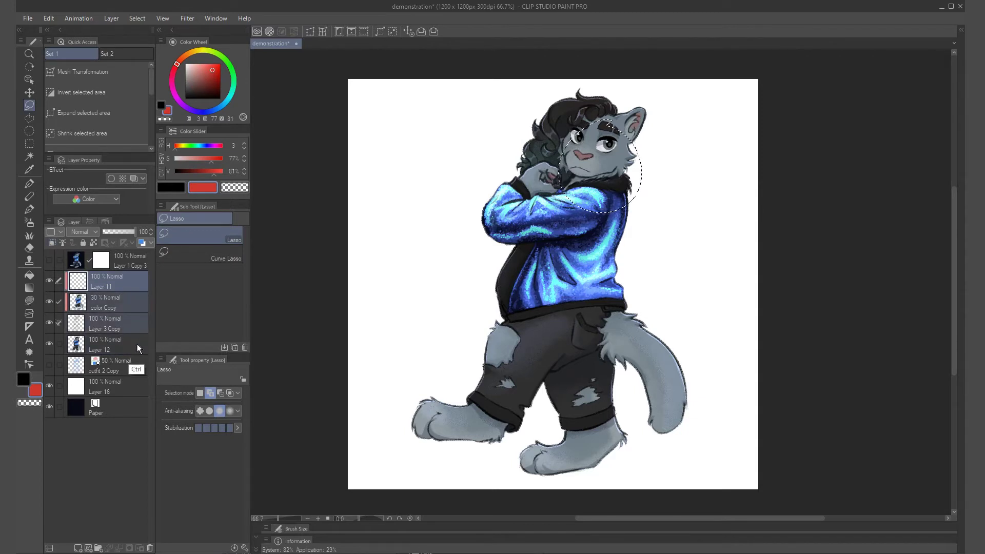
{"action": "left_click", "coordinate": [134, 344], "text": "ctrl"}
{"action": "key", "text": "m"}
{"action": "key", "text": "ctrl+d"}
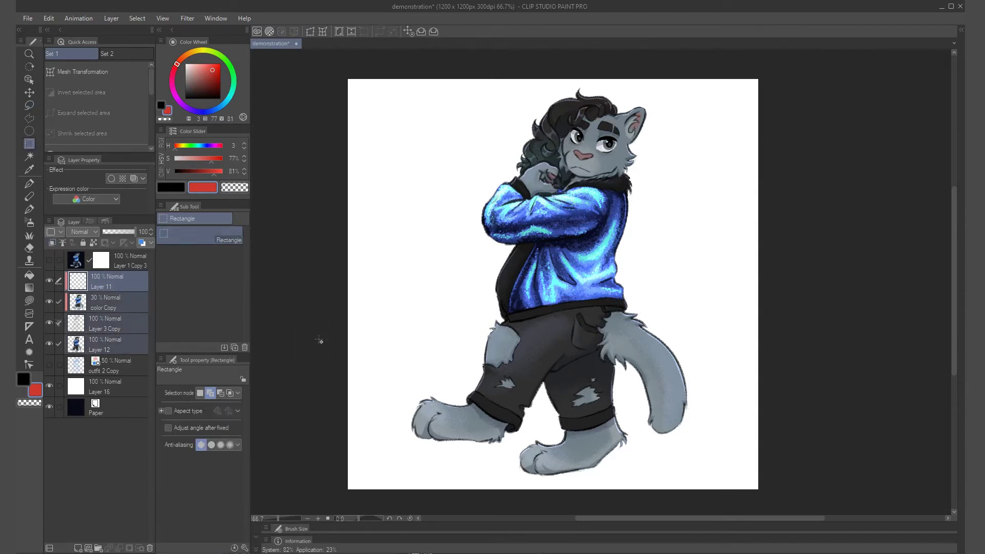
Step: Lasso the character's face, try moving it beside the figure on all selected layers, and undo the move and selection
{"action": "left_click", "coordinate": [29, 105]}
{"action": "mouse_move", "coordinate": [579, 126]}
{"action": "left_mouse_down"}
{"action": "mouse_move", "coordinate": [630, 200]}
{"action": "mouse_move", "coordinate": [565, 143]}
{"action": "left_mouse_up"}
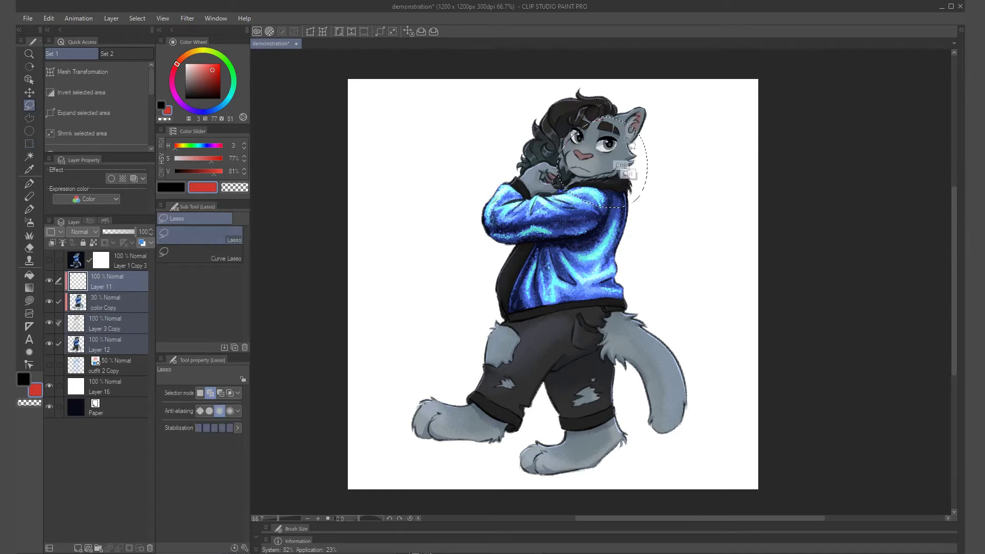
{"action": "key", "text": "ctrl+t"}
{"action": "left_click_drag", "start_coordinate": [618, 187], "coordinate": [708, 198]}
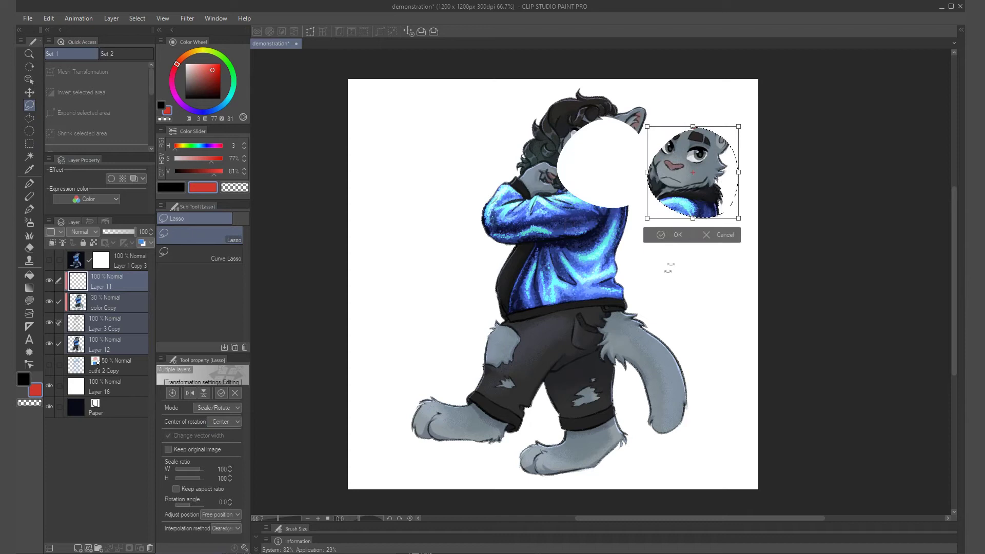
{"action": "key", "text": "ctrl+z"}
{"action": "key", "text": "ctrl+z"}
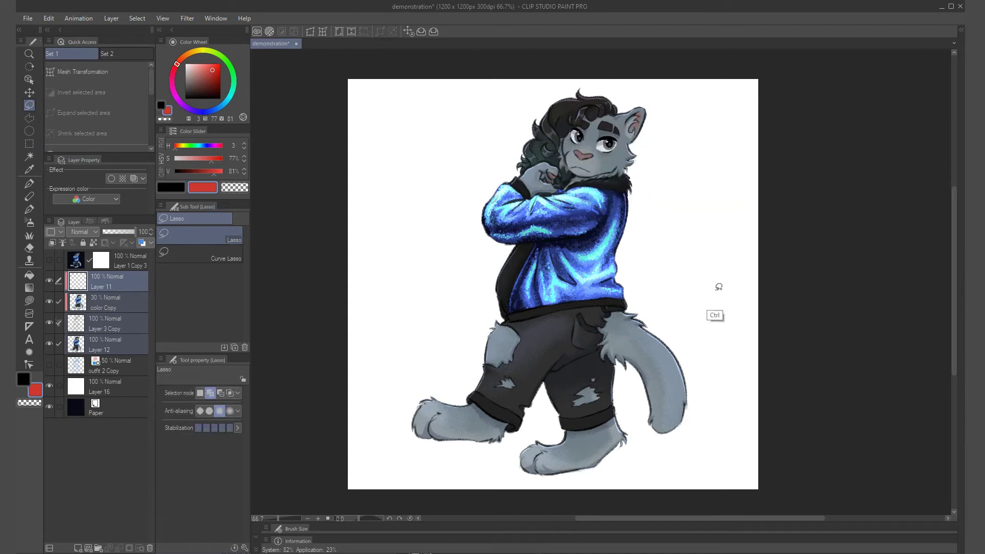
Step: Try to distort the whole figure on the selected layers by pulling its upper-right transform corner inward
{"action": "left_click_drag", "start_coordinate": [693, 87], "coordinate": [651, 139]}
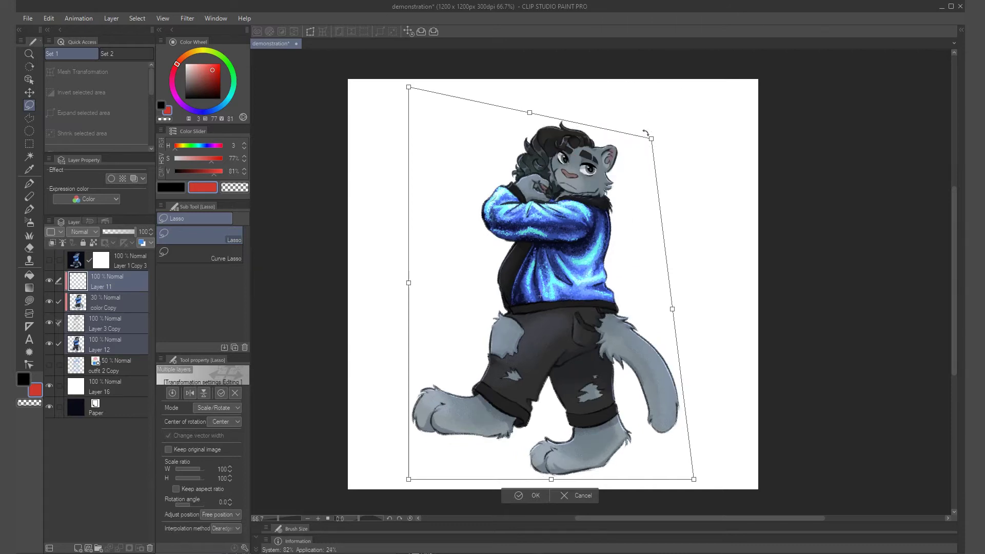
{"action": "key", "text": "Return"}
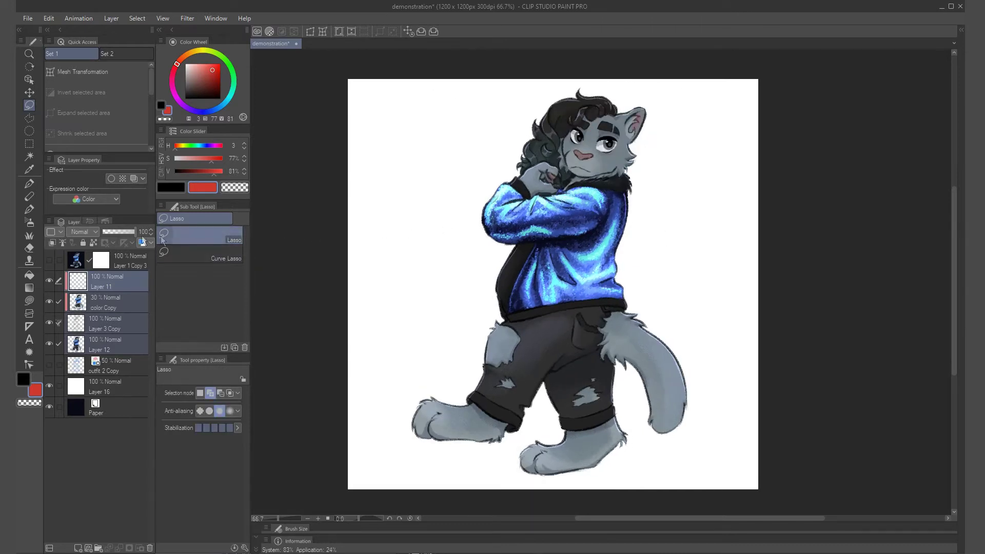
Step: Lock transparent pixels on the four selected layers, and try the full layer lock and another blending mode
{"action": "left_click", "coordinate": [94, 242]}
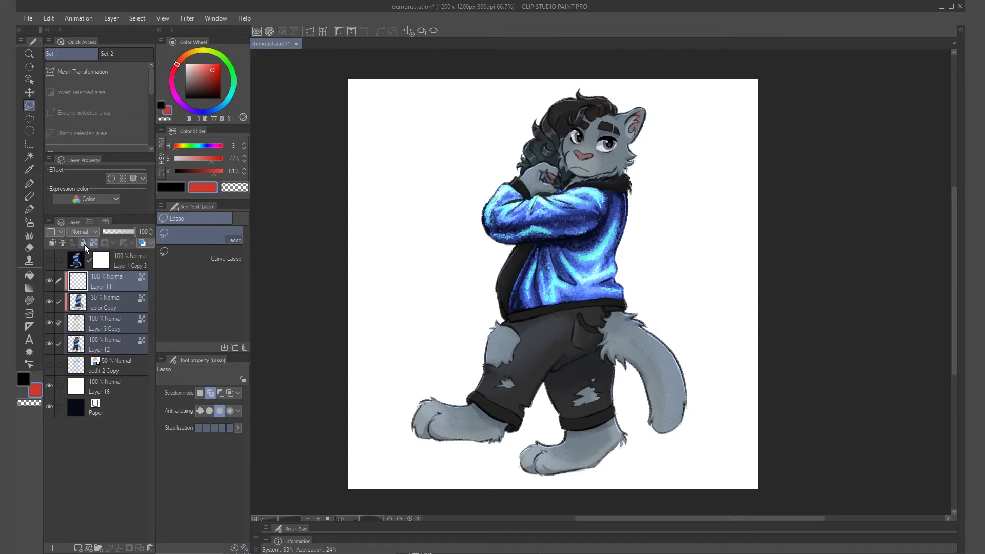
{"action": "left_click", "coordinate": [84, 243]}
{"action": "left_click", "coordinate": [84, 245]}
{"action": "left_click", "coordinate": [88, 230]}
{"action": "left_click", "coordinate": [85, 262]}
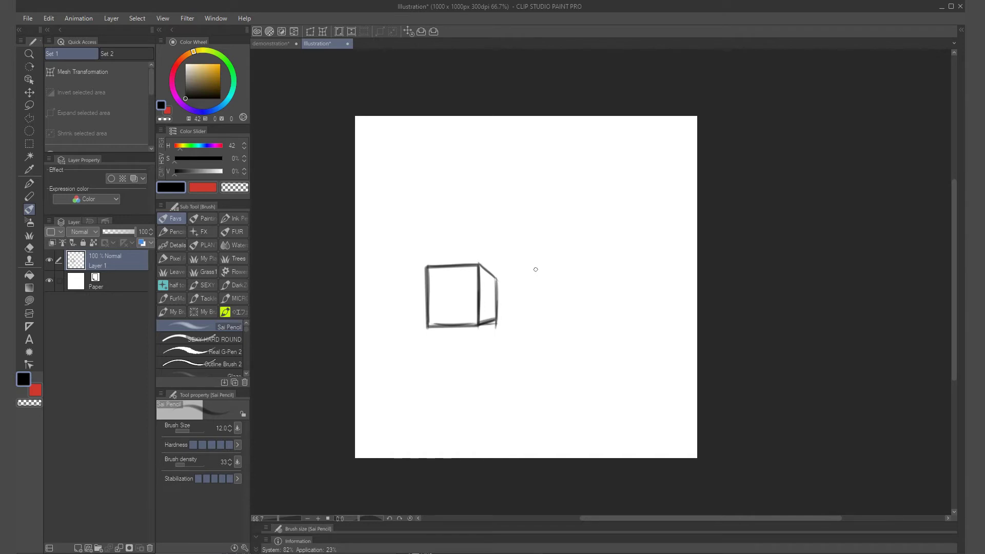
Step: Create a perspective ruler whose first vanishing point follows the receding side edges of the sketched box
{"action": "left_click", "coordinate": [29, 326]}
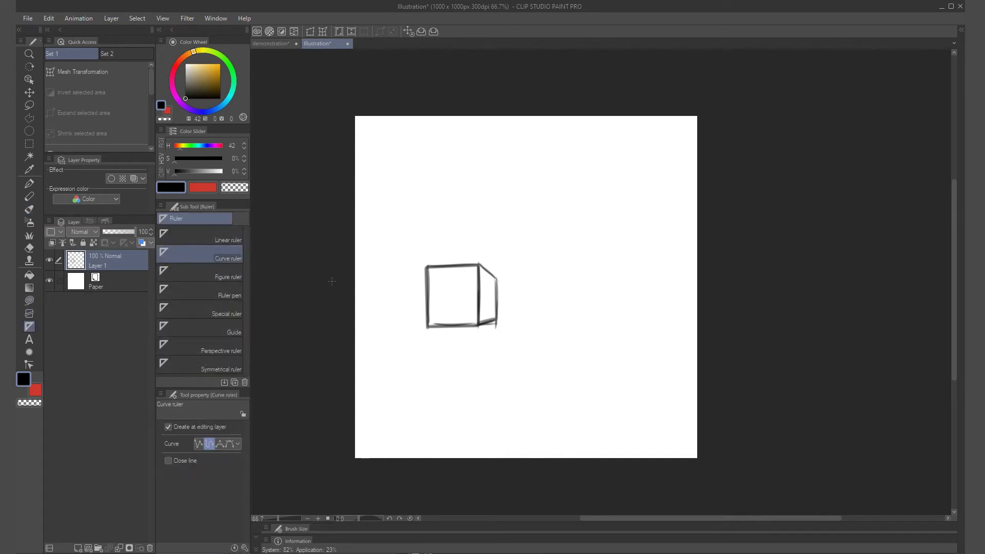
{"action": "left_click", "coordinate": [233, 347]}
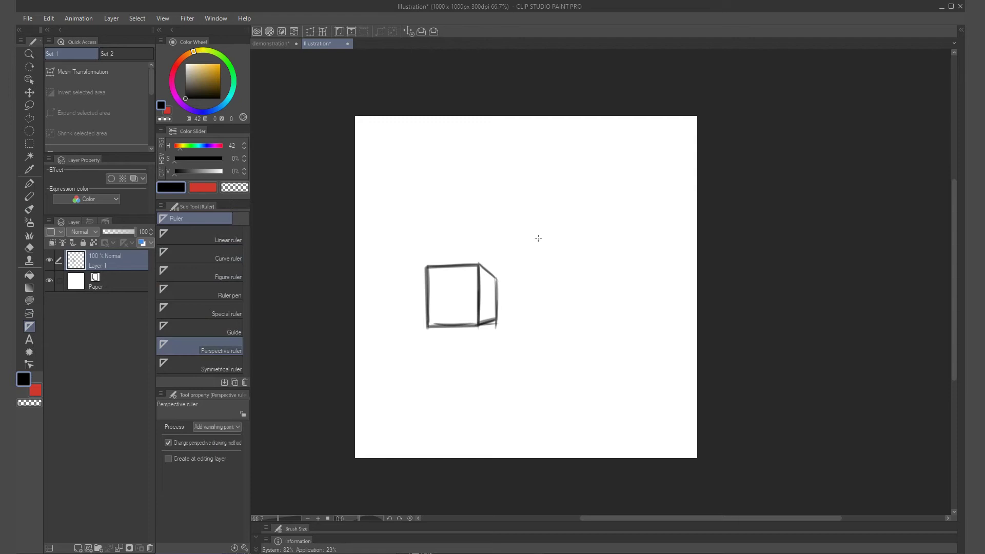
{"action": "left_click_drag", "start_coordinate": [478, 263], "coordinate": [495, 280]}
{"action": "key", "text": "ctrl+z"}
{"action": "left_click_drag", "start_coordinate": [477, 327], "coordinate": [544, 290]}
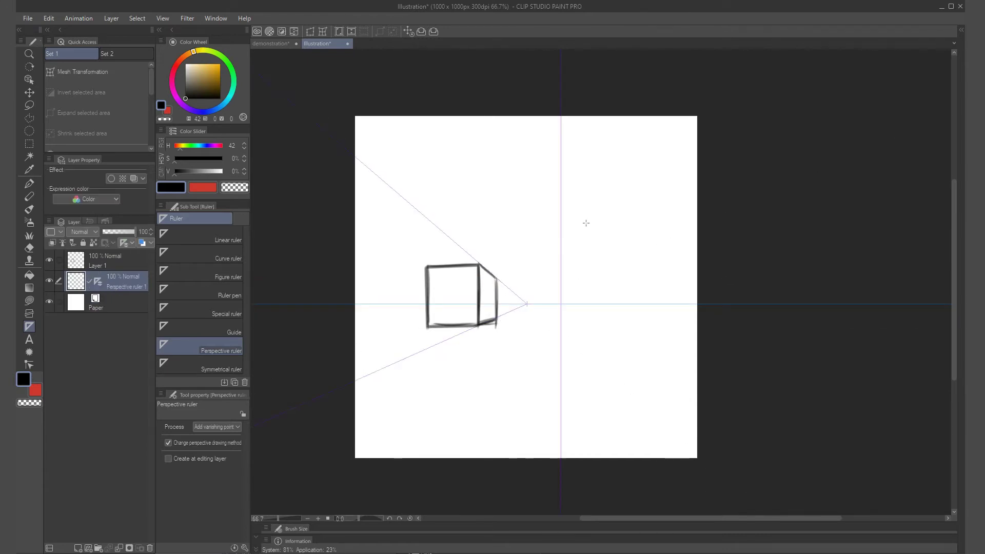
Step: Add second and third vanishing points to the perspective ruler along the box's horizontal and vertical edges
{"action": "left_click_drag", "start_coordinate": [426, 266], "coordinate": [507, 263]}
{"action": "left_click_drag", "start_coordinate": [432, 323], "coordinate": [533, 321]}
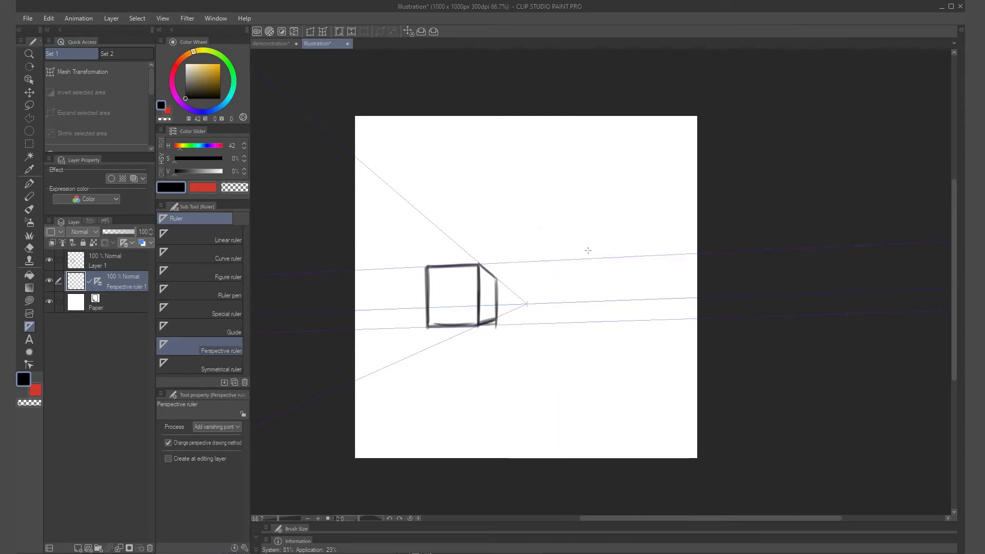
{"action": "left_click_drag", "start_coordinate": [427, 267], "coordinate": [427, 339]}
{"action": "left_click_drag", "start_coordinate": [481, 270], "coordinate": [478, 332]}
Step: Draw test strokes along the perspective ruler with the Sai Pencil, and clear them together with the ruler
{"action": "key", "text": "b"}
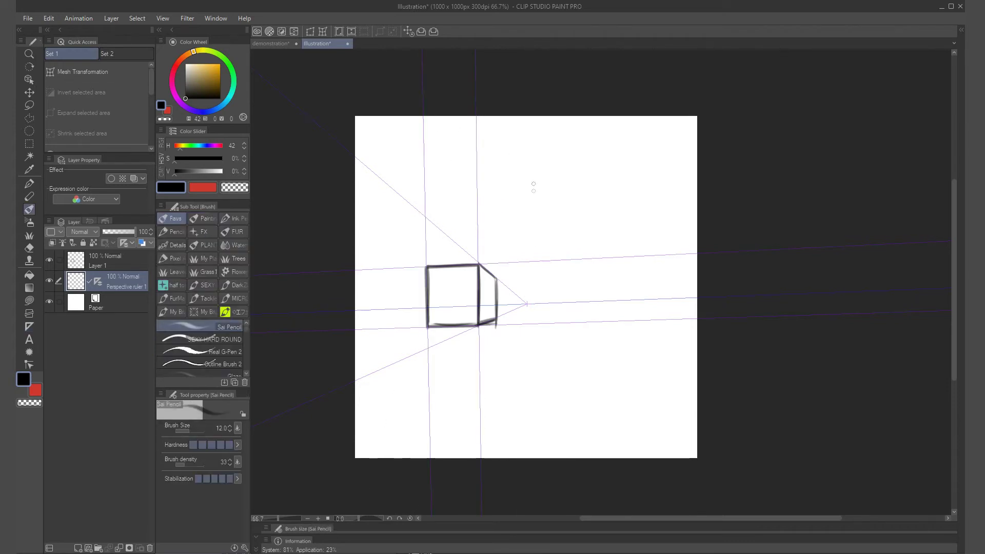
{"action": "mouse_move", "coordinate": [479, 251]}
{"action": "left_mouse_down"}
{"action": "mouse_move", "coordinate": [480, 157]}
{"action": "mouse_move", "coordinate": [423, 161]}
{"action": "mouse_move", "coordinate": [425, 264]}
{"action": "left_mouse_up"}
{"action": "mouse_move", "coordinate": [477, 159]}
{"action": "left_mouse_down"}
{"action": "mouse_move", "coordinate": [506, 238]}
{"action": "mouse_move", "coordinate": [480, 263]}
{"action": "mouse_move", "coordinate": [500, 280]}
{"action": "left_mouse_up"}
{"action": "left_click_drag", "start_coordinate": [505, 239], "coordinate": [501, 280]}
{"action": "key", "text": "Delete"}
{"action": "key", "text": "alt+]"}
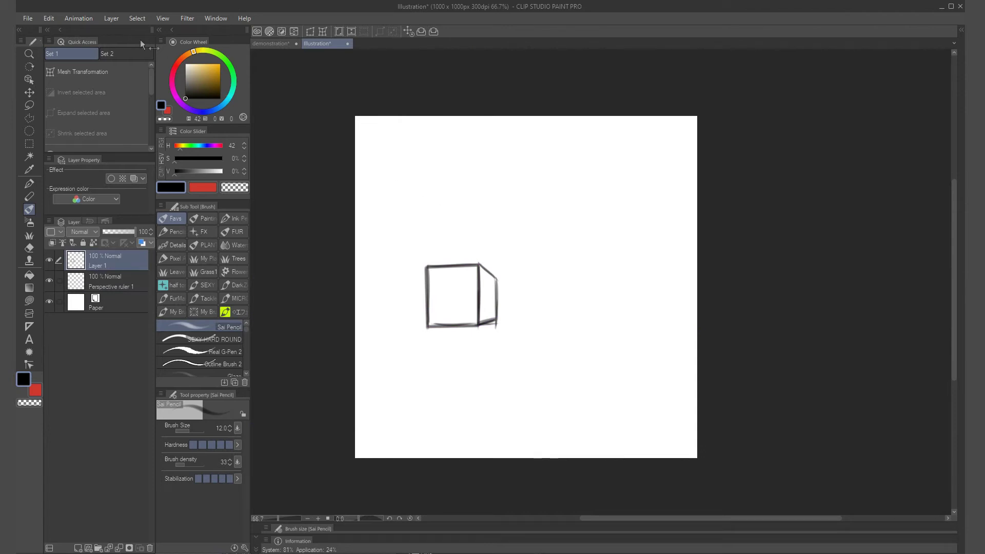
Step: Create a 2 points perspective ruler on a new layer and select it for editing with the Object tool
{"action": "left_click", "coordinate": [112, 18]}
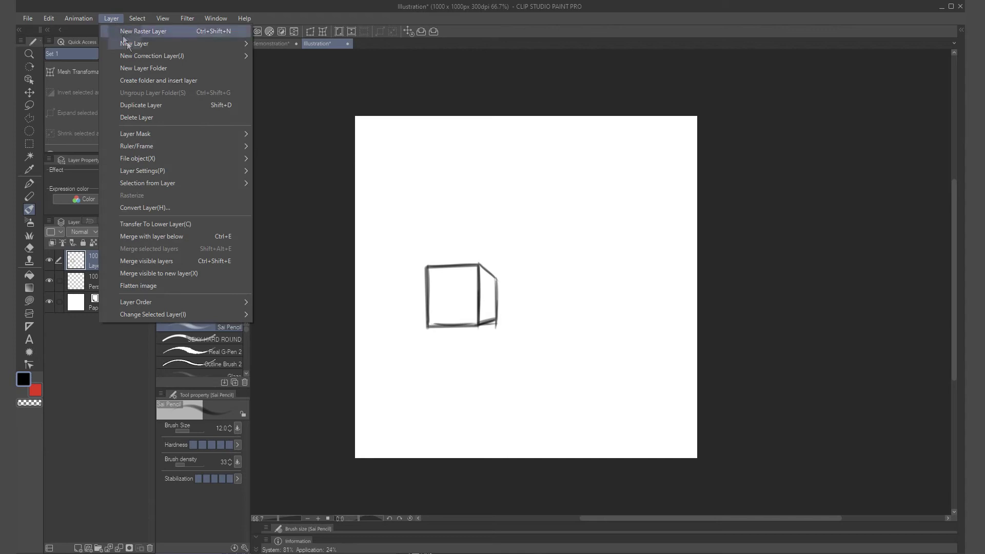
{"action": "mouse_move", "coordinate": [214, 147]}
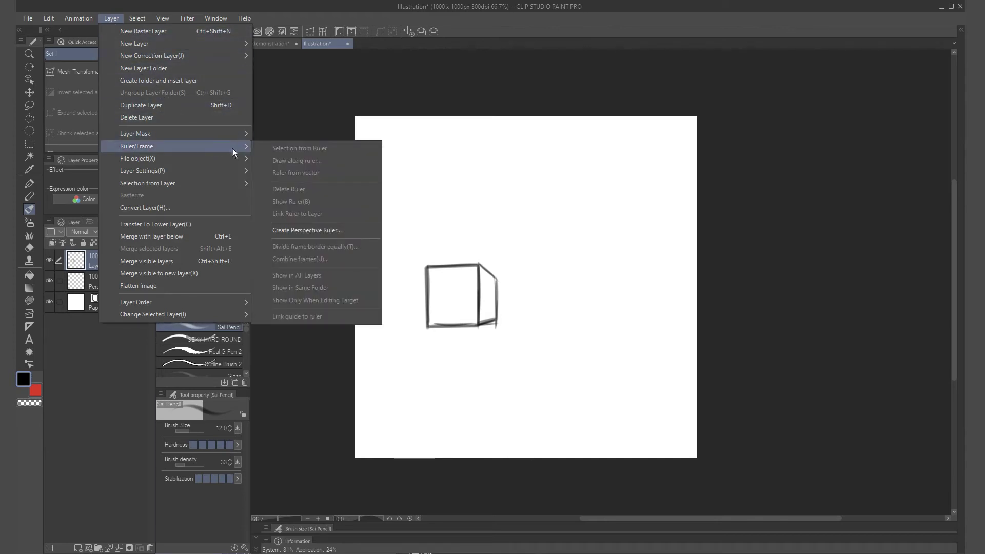
{"action": "left_click", "coordinate": [366, 230]}
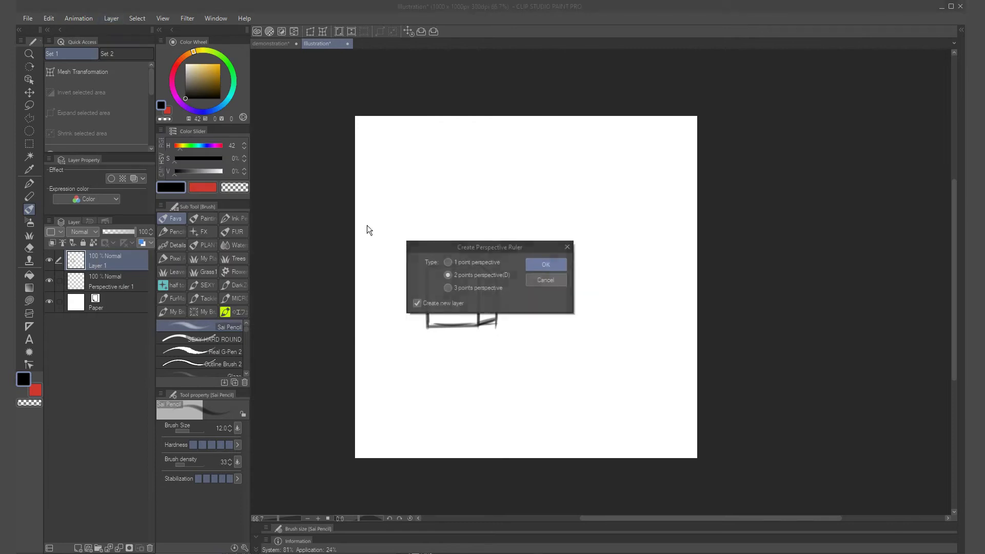
{"action": "left_click", "coordinate": [544, 264]}
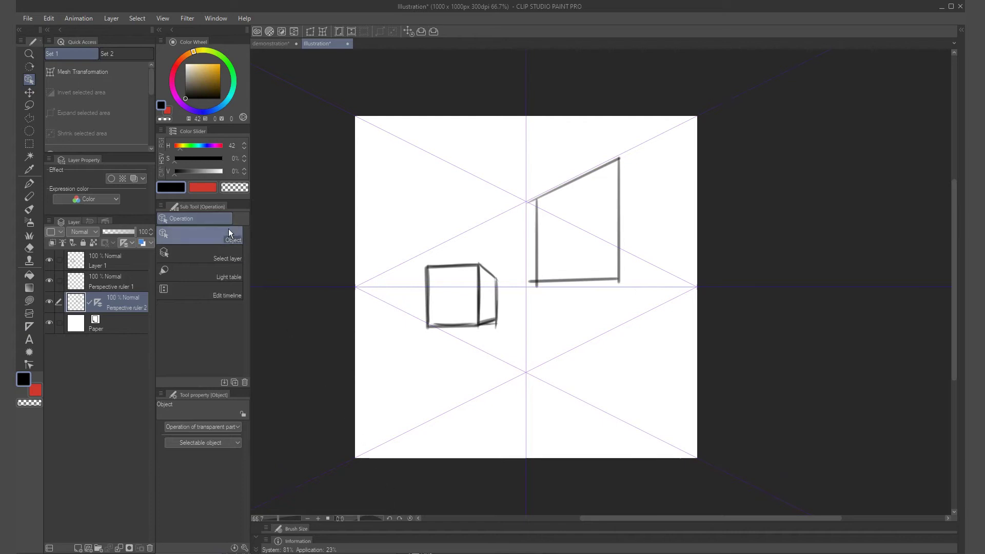
{"action": "left_click", "coordinate": [586, 175]}
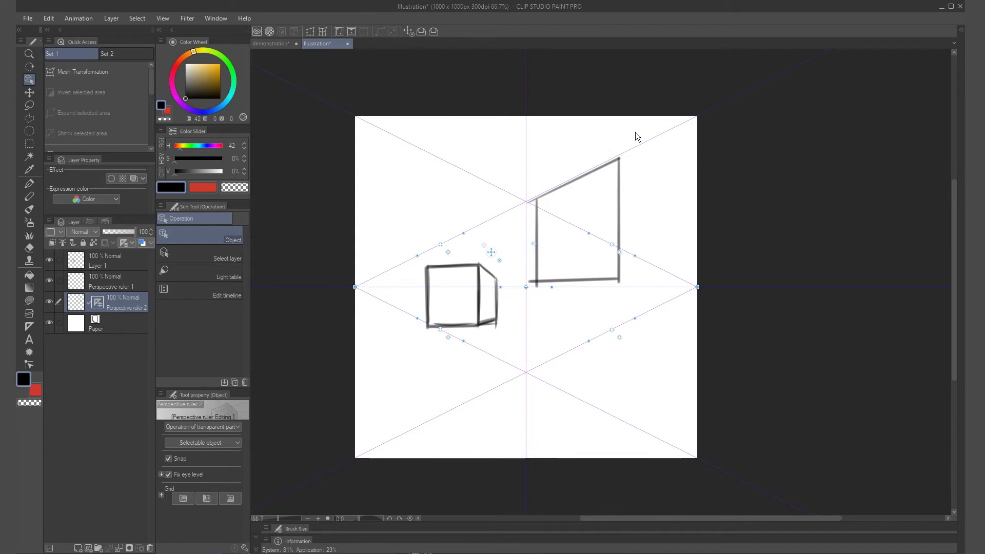
Step: Show the perspective ruler's ground grid, and turn its two vertical-plane grids on and off again
{"action": "left_click", "coordinate": [229, 498]}
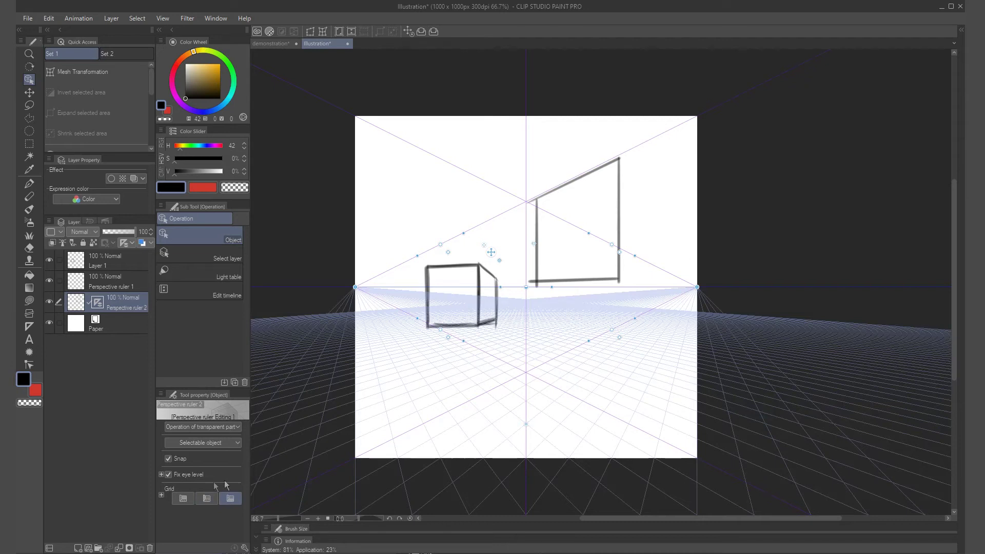
{"action": "left_click", "coordinate": [207, 498]}
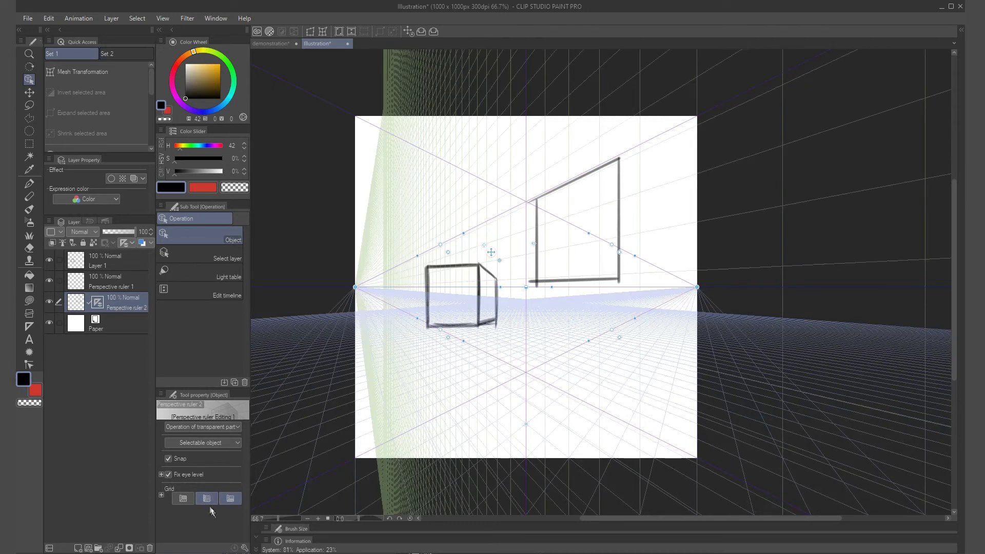
{"action": "left_click", "coordinate": [183, 499]}
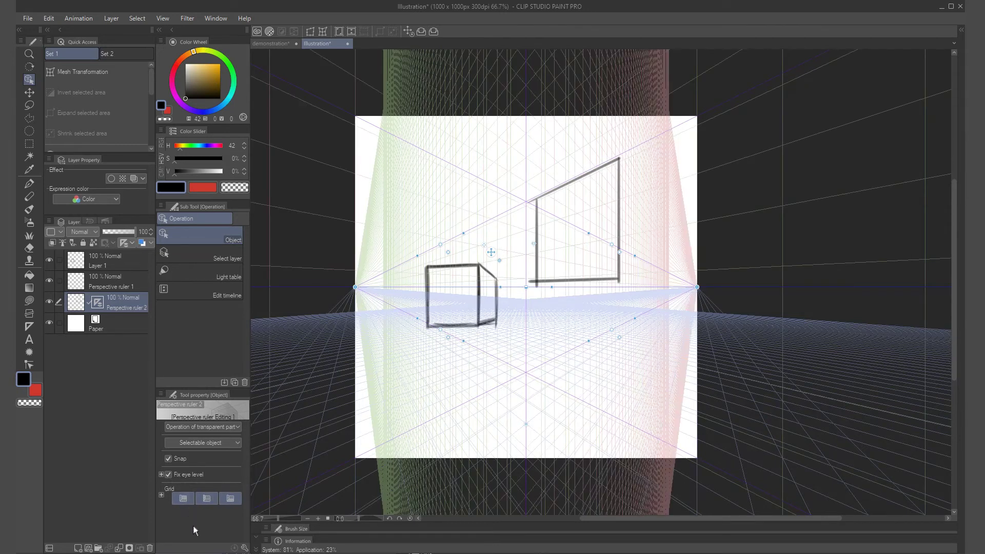
{"action": "left_click", "coordinate": [182, 499]}
{"action": "left_click", "coordinate": [206, 500]}
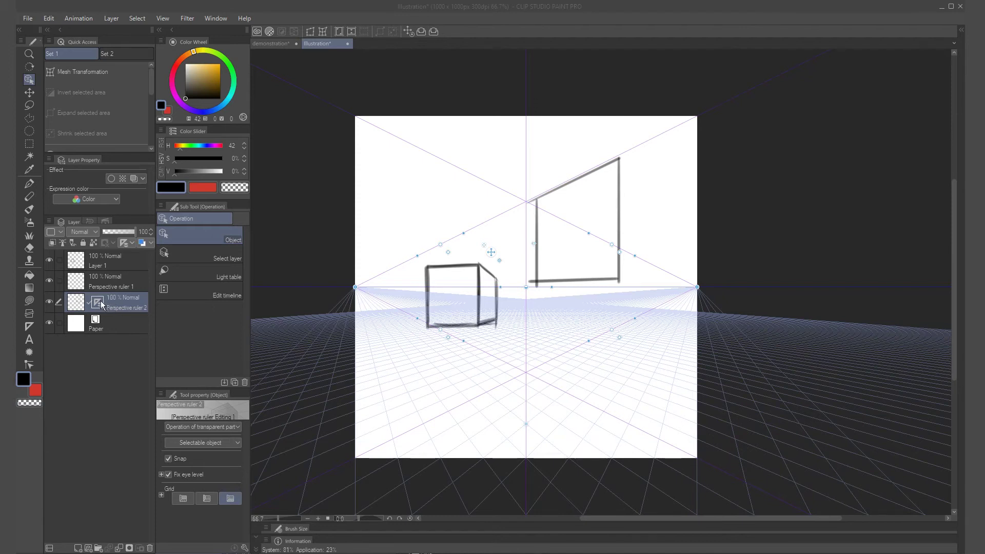
Step: Examine the display options that control on which layers the 2-point perspective ruler is shown
{"action": "right_click", "coordinate": [101, 301]}
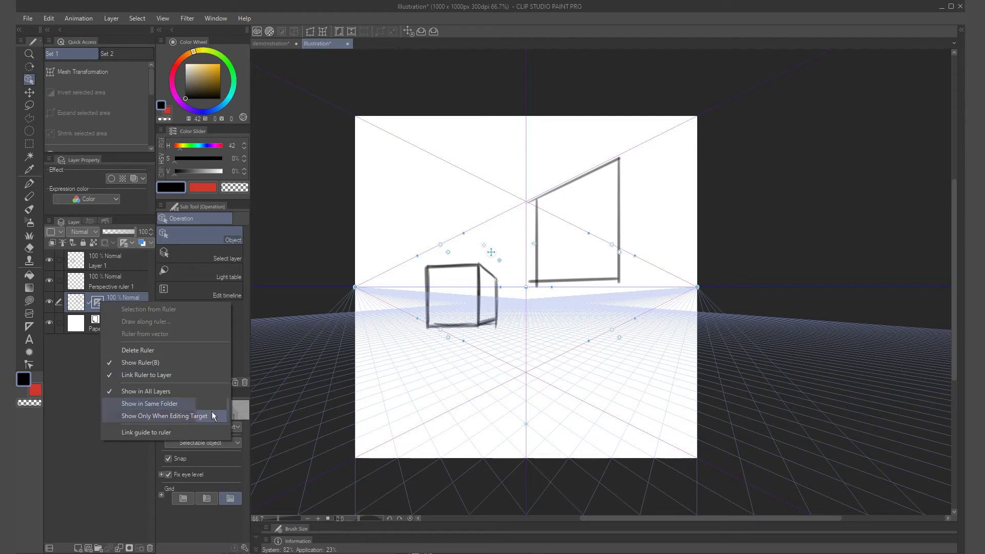
{"action": "left_click", "coordinate": [81, 346]}
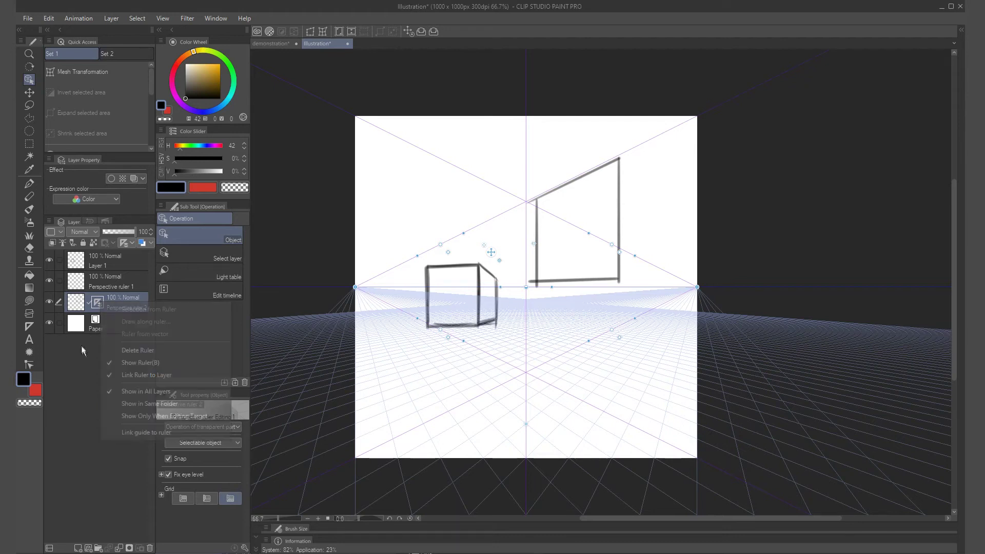
{"action": "left_click", "coordinate": [133, 243]}
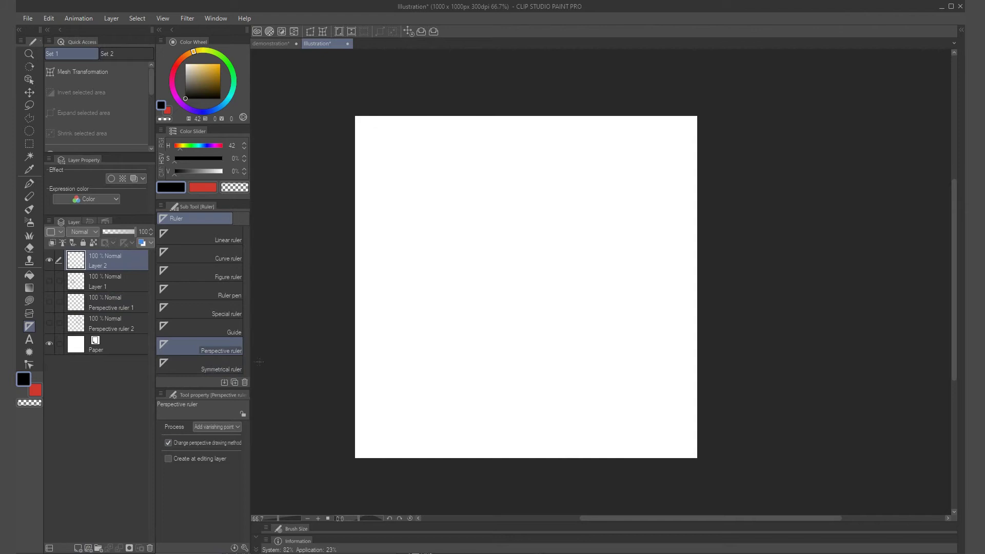
Step: Place a vertical symmetrical ruler near the canvas center and draw a wavy Sai Pencil stroke mirrored across it
{"action": "left_click", "coordinate": [235, 364]}
{"action": "left_click_drag", "start_coordinate": [513, 193], "coordinate": [519, 350]}
{"action": "key", "text": "b"}
{"action": "mouse_move", "coordinate": [537, 201]}
{"action": "left_mouse_down"}
{"action": "mouse_move", "coordinate": [530, 276]}
{"action": "mouse_move", "coordinate": [551, 313]}
{"action": "mouse_move", "coordinate": [531, 347]}
{"action": "left_mouse_up"}
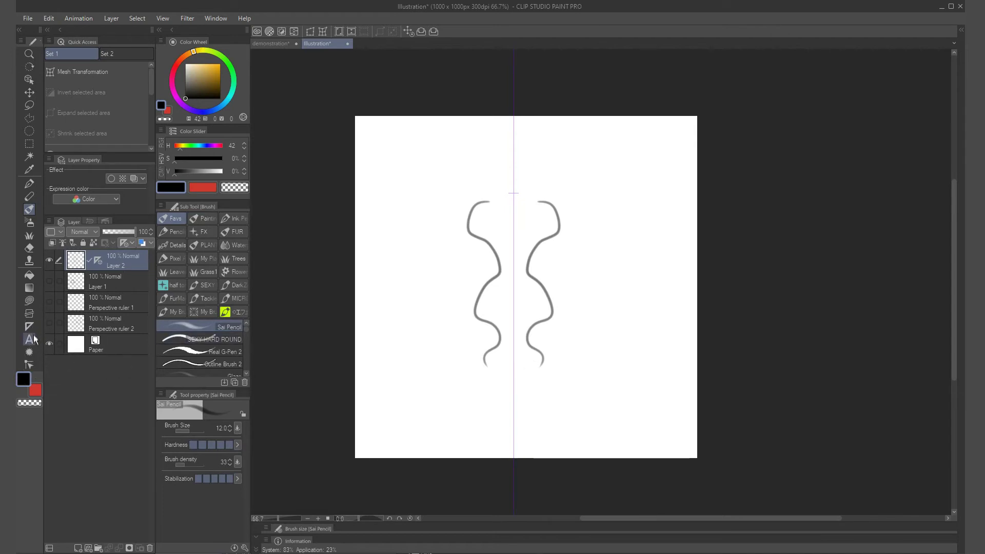
Step: Create an S-shaped curve ruler in the middle of the canvas on Layer 2
{"action": "left_click", "coordinate": [29, 326]}
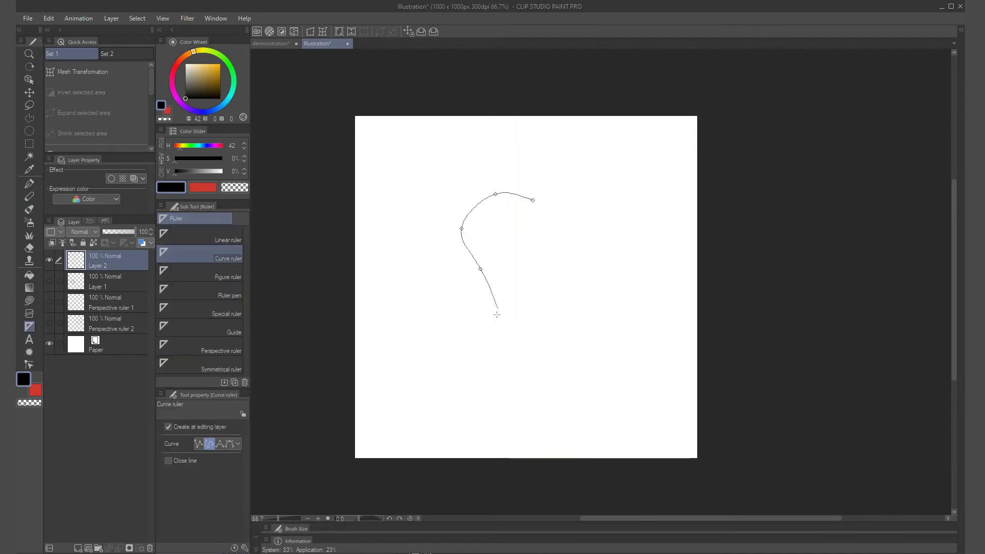
{"action": "left_click", "coordinate": [496, 315]}
{"action": "left_click", "coordinate": [449, 338]}
{"action": "double_click", "coordinate": [426, 309]}
Step: Trace the S-shaped curve ruler with the Sai Pencil, and undo both the stroke and the ruler
{"action": "key", "text": "b"}
{"action": "mouse_move", "coordinate": [532, 200]}
{"action": "left_mouse_down"}
{"action": "mouse_move", "coordinate": [485, 199]}
{"action": "mouse_move", "coordinate": [472, 267]}
{"action": "mouse_move", "coordinate": [489, 338]}
{"action": "mouse_move", "coordinate": [430, 337]}
{"action": "mouse_move", "coordinate": [426, 314]}
{"action": "left_mouse_up"}
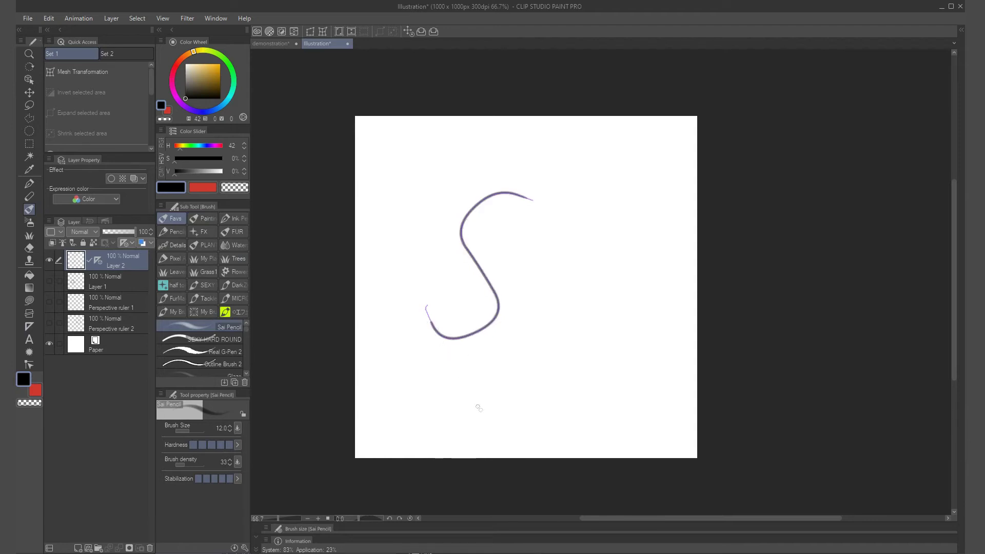
{"action": "key", "text": "ctrl+z"}
{"action": "key", "text": "ctrl+z"}
Step: Review the types offered for the Special ruler, keeping Radial line selected
{"action": "key", "text": "u"}
{"action": "left_click", "coordinate": [233, 426]}
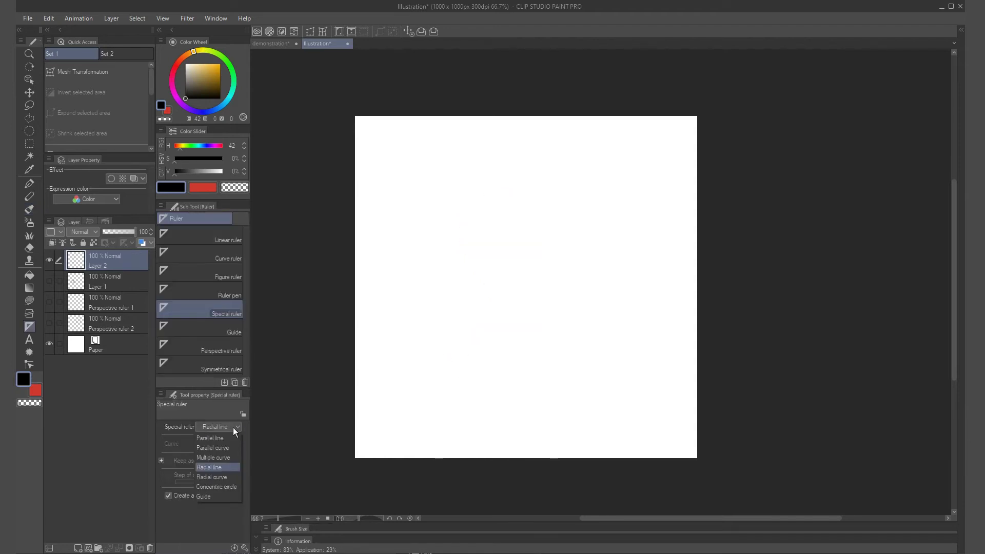
{"action": "left_click", "coordinate": [236, 426]}
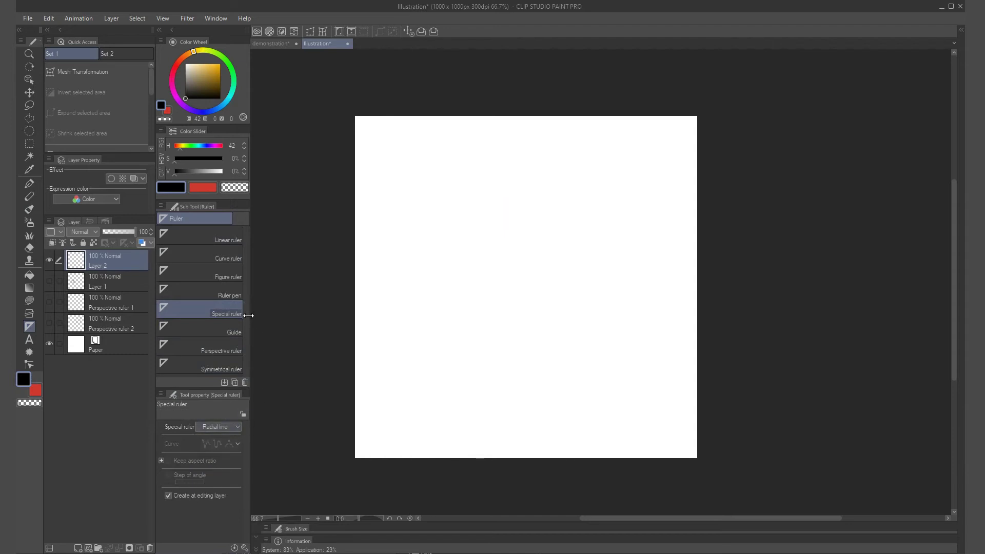
{"action": "left_click", "coordinate": [229, 429]}
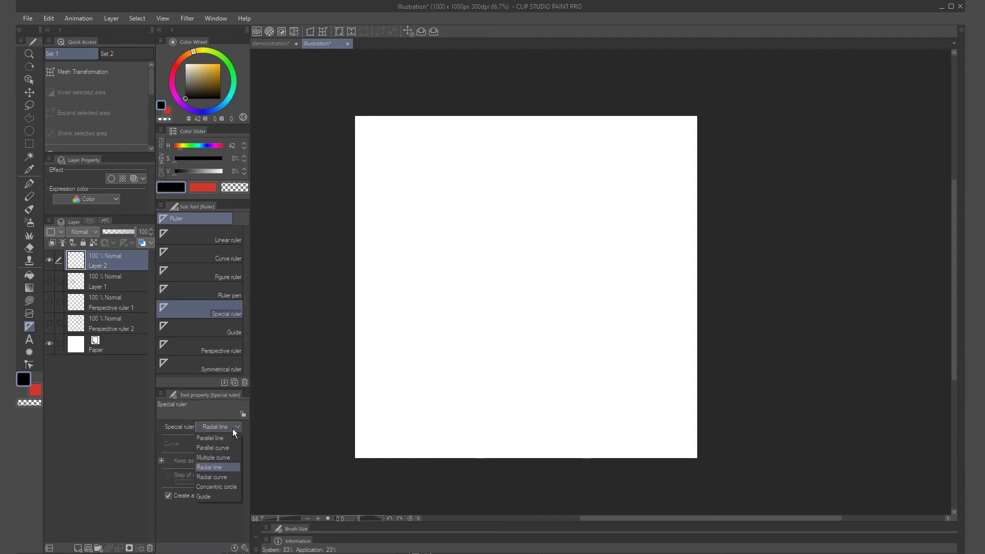
{"action": "left_click", "coordinate": [232, 429]}
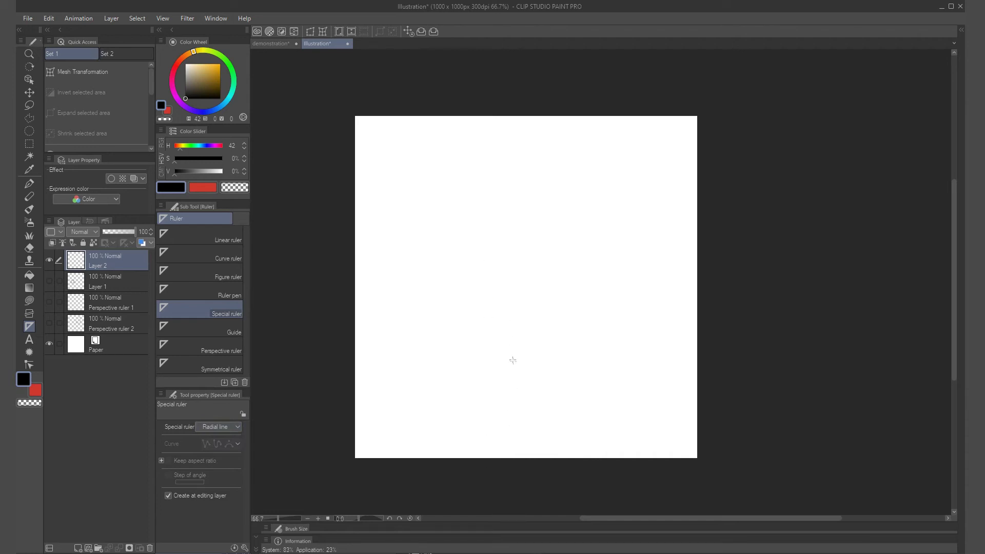
Step: Place a Radial line ruler near the canvas center and draw Sai Pencil strokes radiating from its point
{"action": "left_click", "coordinate": [497, 258]}
{"action": "key", "text": "b"}
{"action": "mouse_move", "coordinate": [505, 270]}
{"action": "left_mouse_down"}
{"action": "mouse_move", "coordinate": [562, 313]}
{"action": "mouse_move", "coordinate": [497, 291]}
{"action": "mouse_move", "coordinate": [492, 310]}
{"action": "mouse_move", "coordinate": [457, 312]}
{"action": "left_mouse_up"}
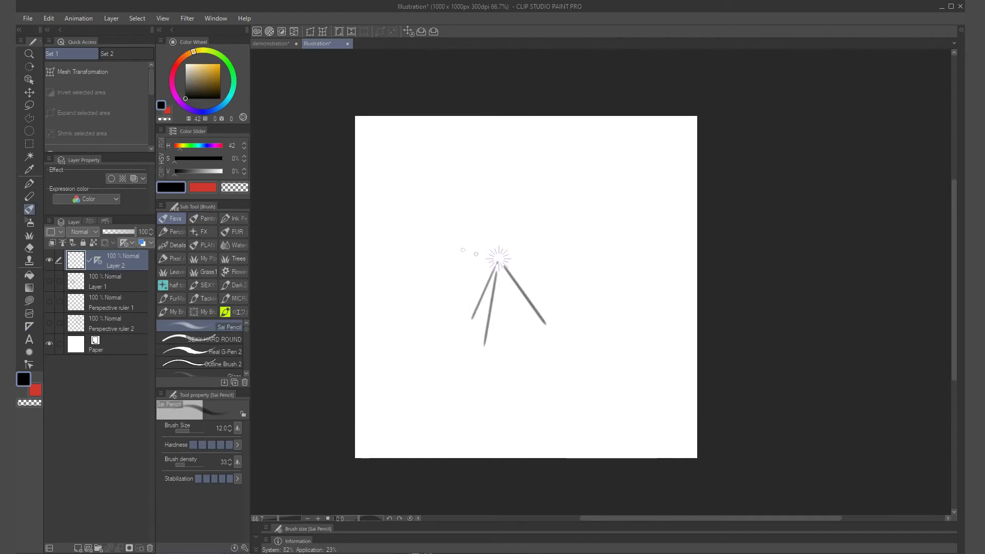
{"action": "left_click_drag", "start_coordinate": [506, 256], "coordinate": [560, 213]}
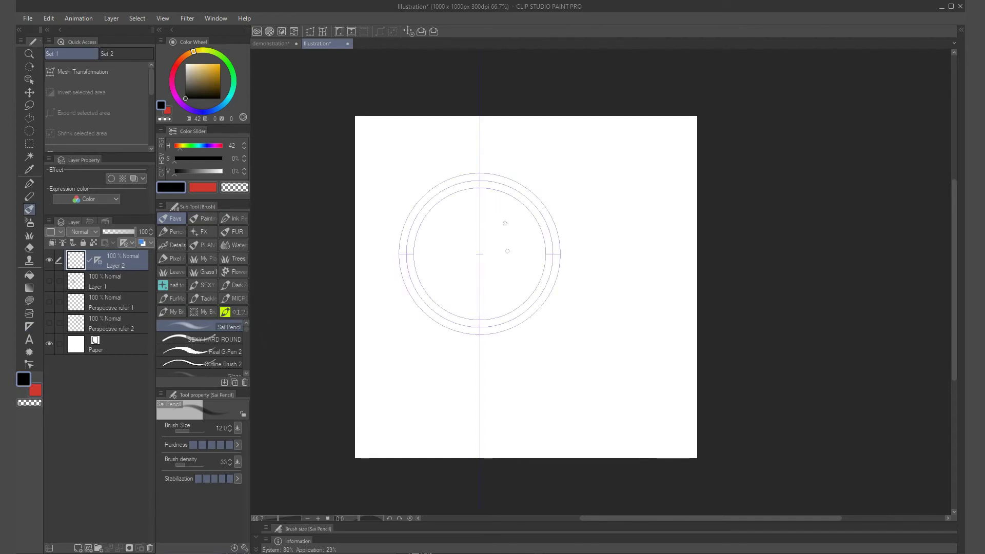
Step: Draw two Sai Pencil arcs along the Concentric circle ruler, and undo them together with the ruler
{"action": "mouse_move", "coordinate": [485, 197]}
{"action": "left_mouse_down"}
{"action": "mouse_move", "coordinate": [536, 250]}
{"action": "mouse_move", "coordinate": [487, 310]}
{"action": "left_mouse_up"}
{"action": "mouse_move", "coordinate": [488, 181]}
{"action": "left_mouse_down"}
{"action": "mouse_move", "coordinate": [549, 240]}
{"action": "mouse_move", "coordinate": [517, 323]}
{"action": "left_mouse_up"}
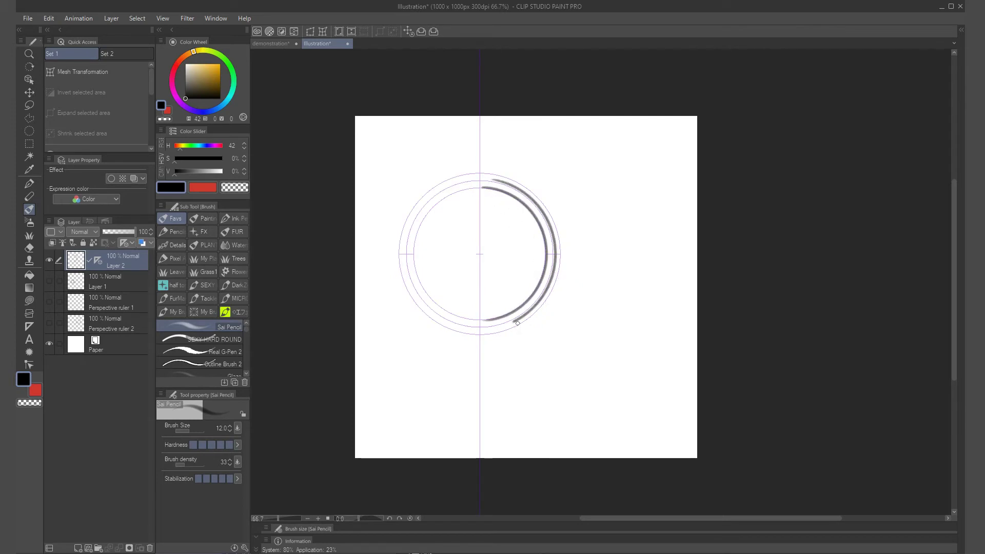
{"action": "left_click", "coordinate": [29, 326]}
{"action": "key", "text": "ctrl+z"}
{"action": "key", "text": "ctrl+z"}
{"action": "key", "text": "ctrl+z"}
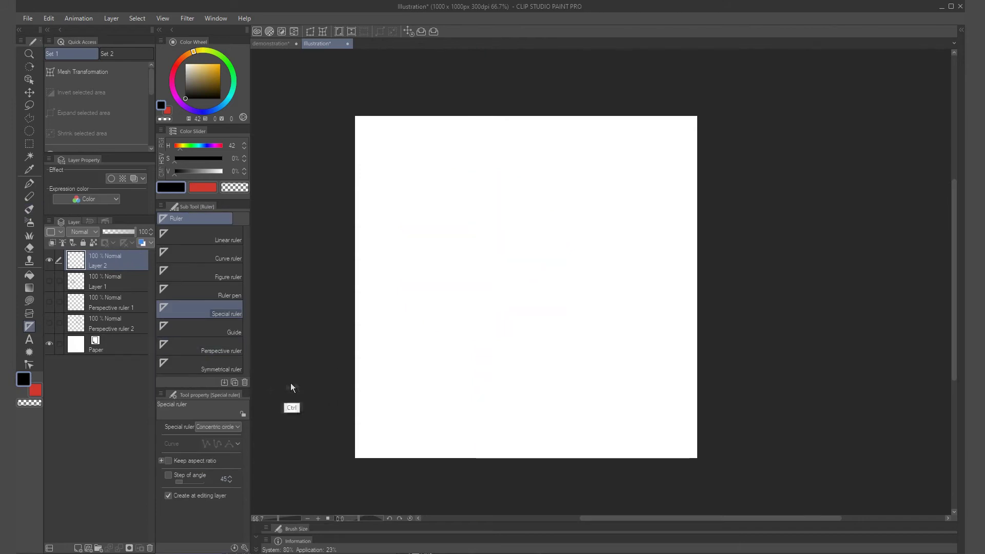
Step: Create a horizontal Parallel line special ruler and draw several parallel Sai Pencil strokes above and below it
{"action": "left_click", "coordinate": [222, 426]}
{"action": "left_click", "coordinate": [232, 435]}
{"action": "left_click_drag", "start_coordinate": [425, 285], "coordinate": [526, 286]}
{"action": "key", "text": "b"}
{"action": "left_click_drag", "start_coordinate": [429, 267], "coordinate": [521, 267]}
{"action": "left_click_drag", "start_coordinate": [459, 233], "coordinate": [545, 233]}
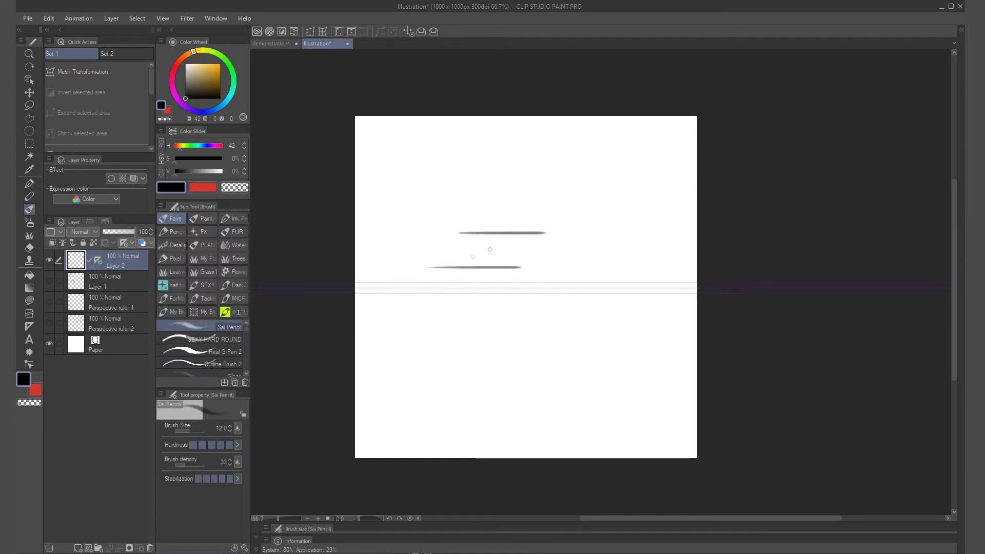
{"action": "left_click_drag", "start_coordinate": [436, 277], "coordinate": [531, 276]}
{"action": "left_click_drag", "start_coordinate": [445, 303], "coordinate": [538, 303]}
{"action": "left_click_drag", "start_coordinate": [452, 341], "coordinate": [534, 341]}
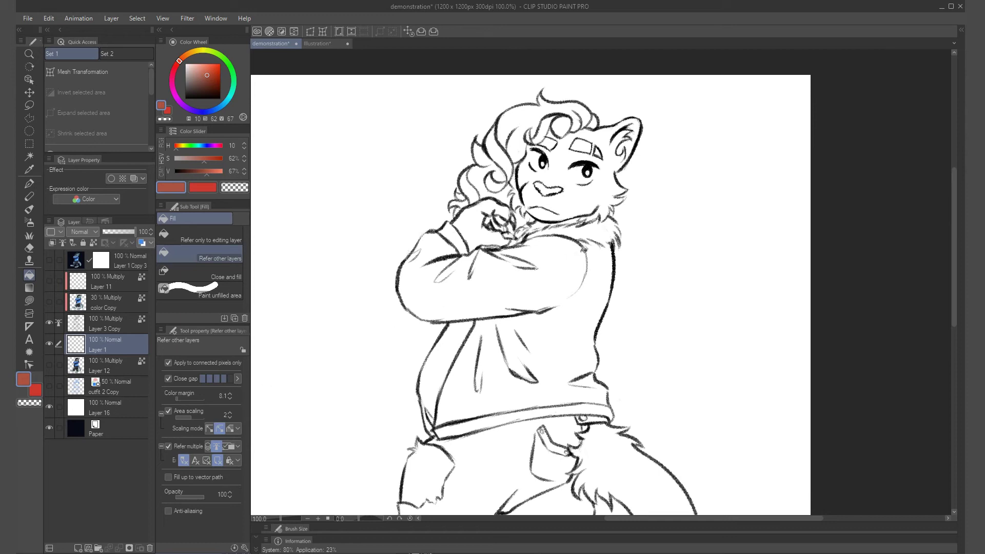
Step: Fill the jacket's fur collar with the Refer other layers fill, inspect its edges up close, and undo the fill
{"action": "left_click", "coordinate": [598, 230]}
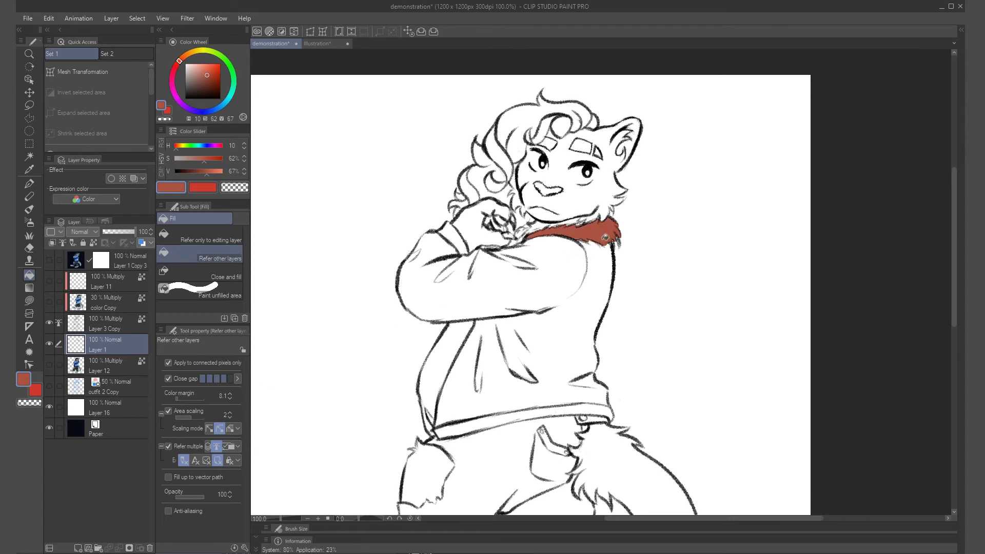
{"action": "scroll", "coordinate": [632, 235], "scroll_direction": "up", "scroll_amount": 3}
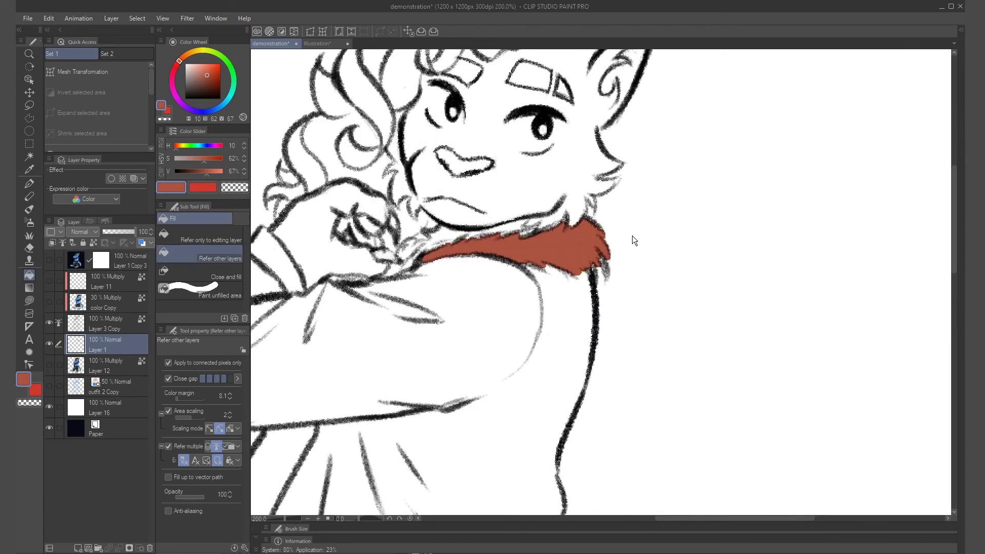
{"action": "scroll", "coordinate": [632, 236], "scroll_direction": "down", "scroll_amount": 3}
{"action": "key", "text": "ctrl+z"}
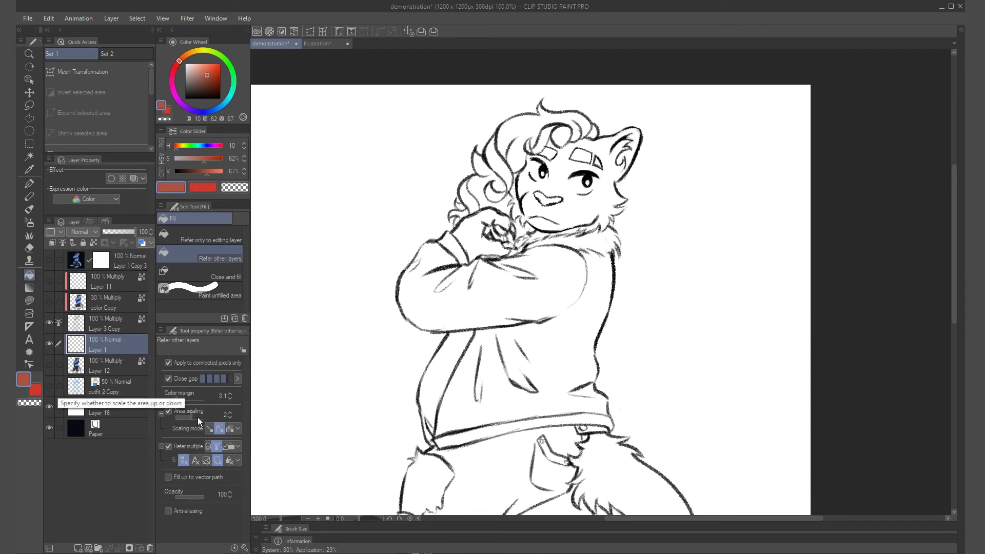
Step: Set the fill's area scaling to 20, test it on the fur collar, and undo the fill
{"action": "left_click_drag", "start_coordinate": [197, 416], "coordinate": [205, 416]}
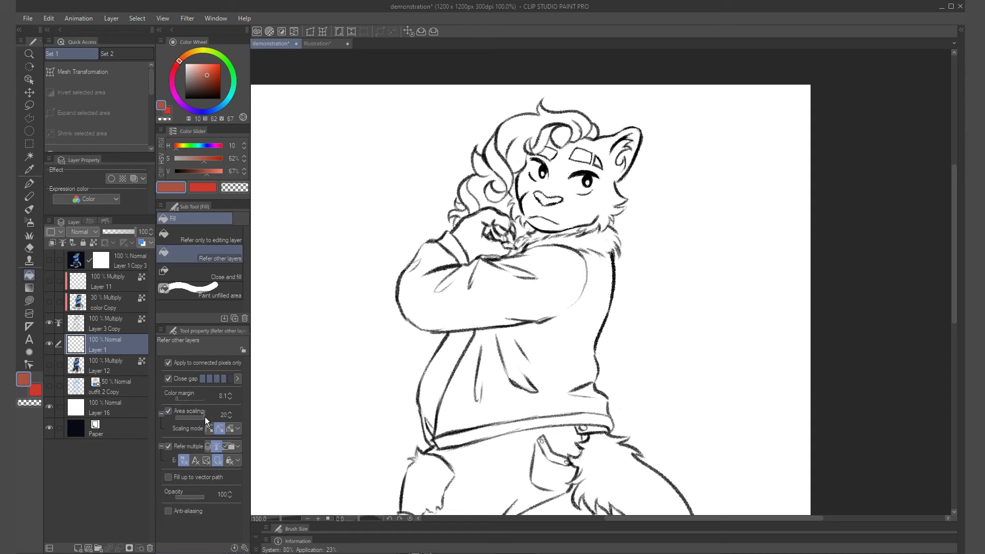
{"action": "left_click", "coordinate": [598, 237]}
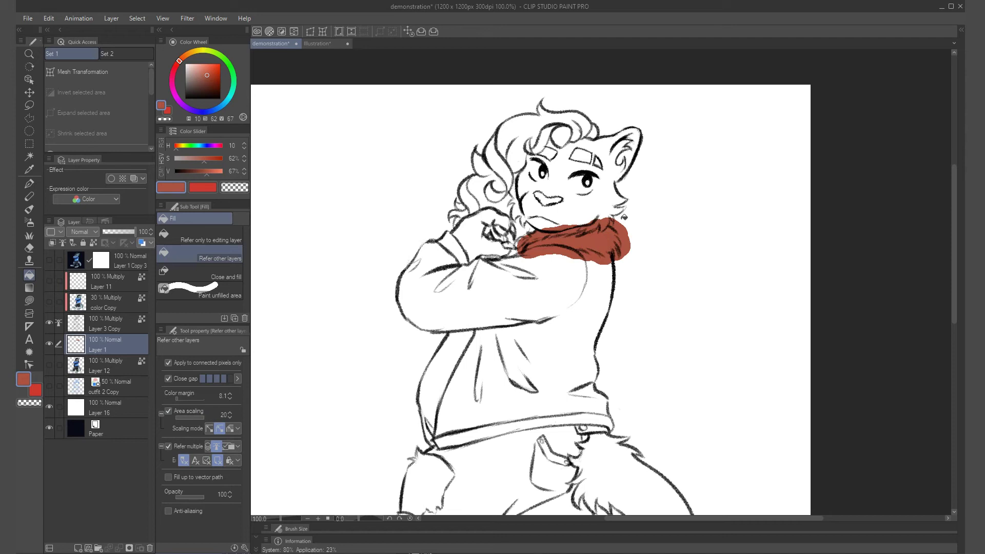
{"action": "key", "text": "ctrl+z"}
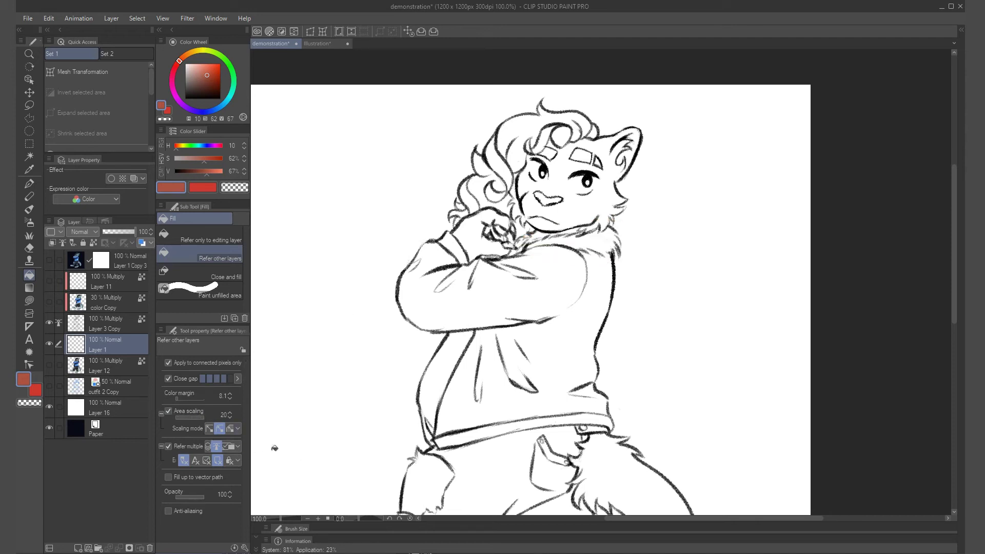
Step: Test the rectangular and rounded scaling modes by filling the fur collar with each, undoing both fills
{"action": "left_click", "coordinate": [210, 428]}
{"action": "left_click", "coordinate": [602, 240]}
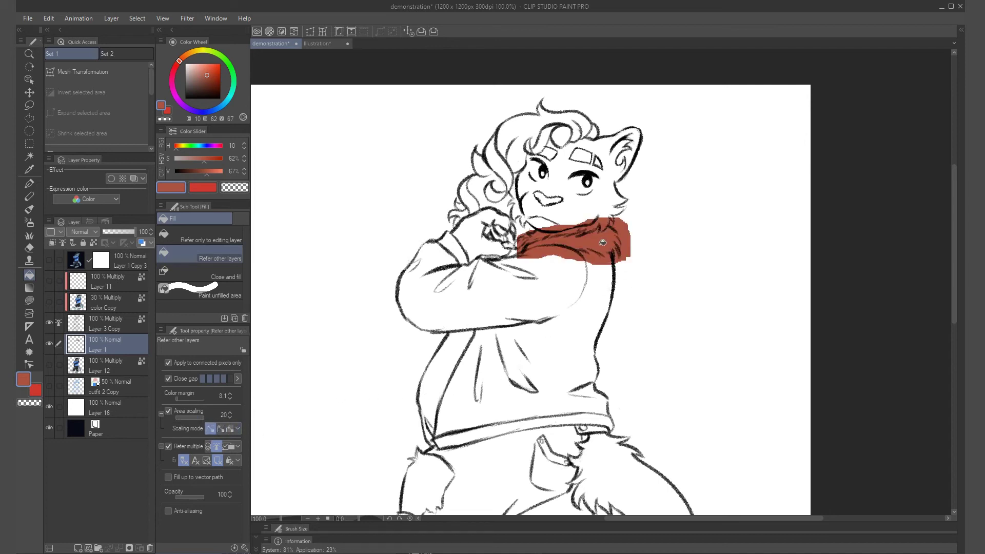
{"action": "key", "text": "ctrl+z"}
{"action": "left_click", "coordinate": [220, 429]}
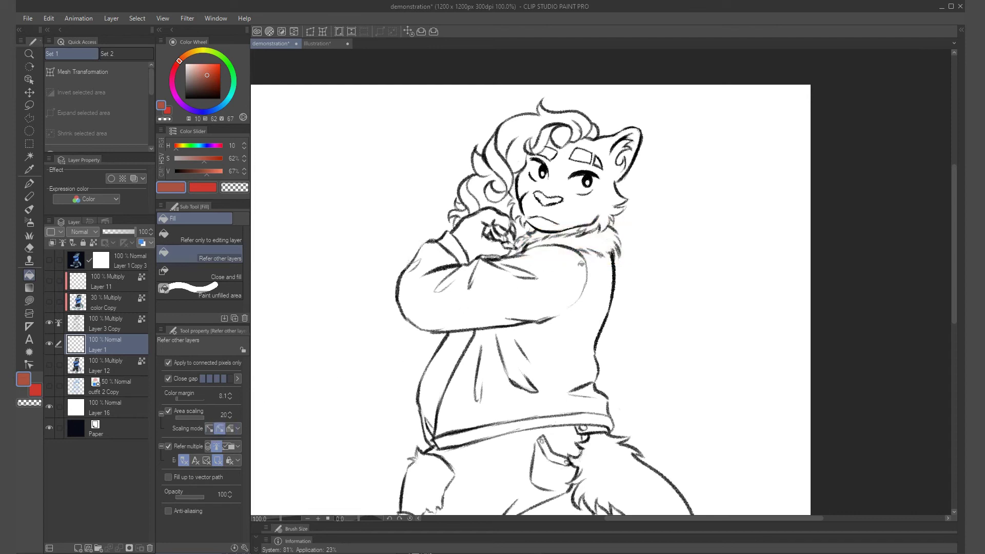
{"action": "left_click", "coordinate": [609, 241]}
{"action": "key", "text": "ctrl+z"}
Step: Switch to the third scaling mode, test it with a fill on the fur collar, and undo the fill
{"action": "left_click", "coordinate": [229, 429]}
{"action": "left_click", "coordinate": [598, 240]}
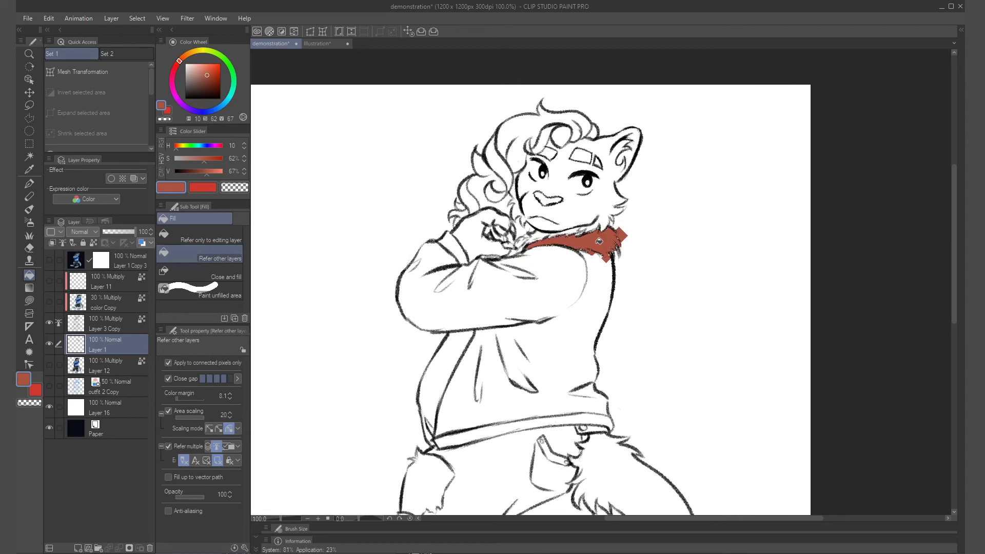
{"action": "key", "text": "ctrl+z"}
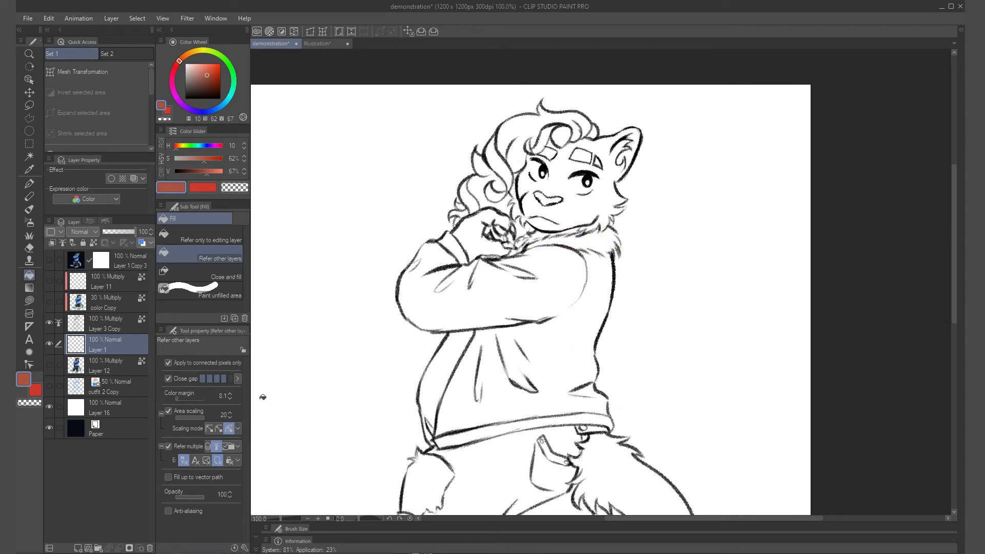
Step: Examine the Refer multiple layer choices and the options for excluding layers from the fill reference
{"action": "left_click", "coordinate": [239, 446]}
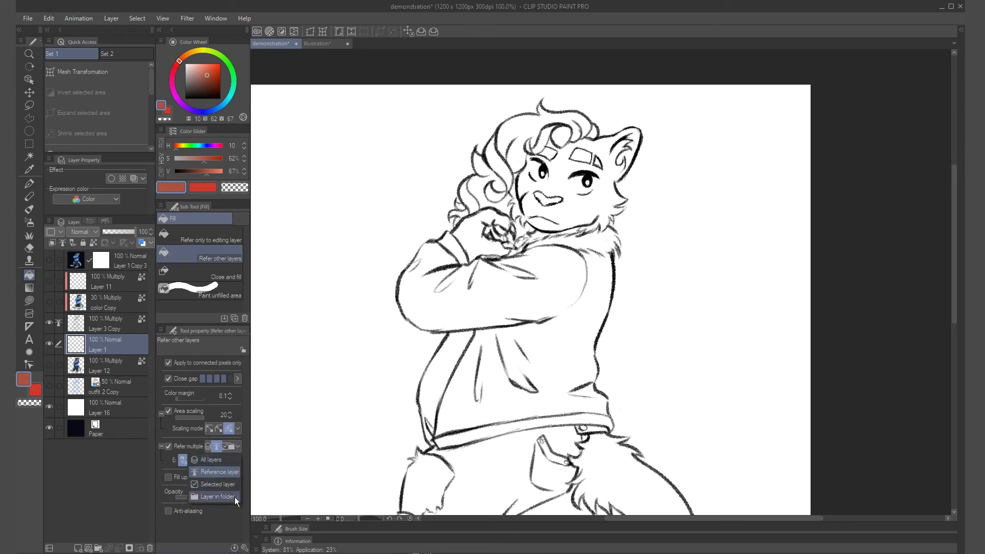
{"action": "left_click", "coordinate": [239, 445]}
{"action": "left_click", "coordinate": [237, 460]}
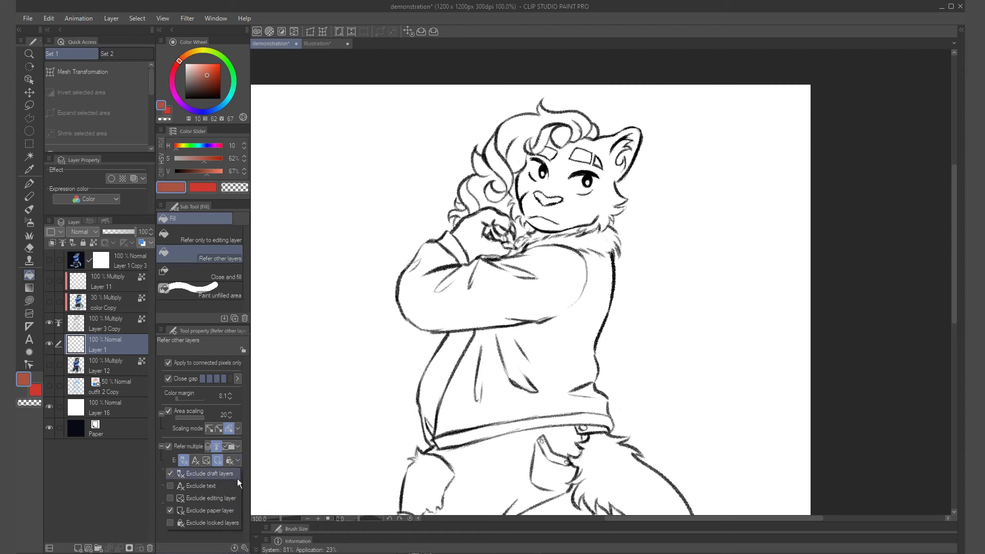
{"action": "left_click", "coordinate": [238, 461]}
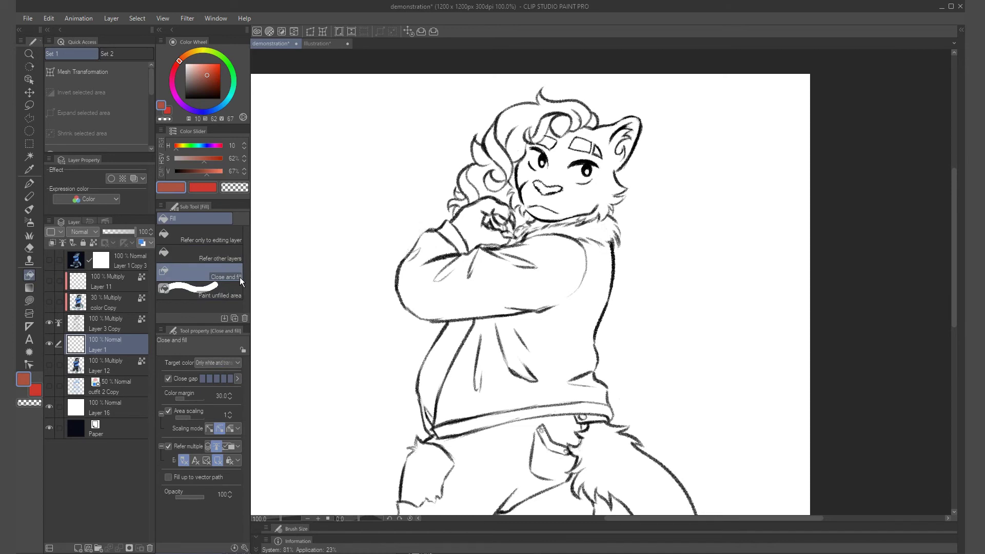
Step: Fill the character's curly hair by enclosing it with the Close and fill tool, and view the target color options
{"action": "scroll", "coordinate": [570, 98], "scroll_direction": "up", "scroll_amount": 1}
{"action": "mouse_move", "coordinate": [569, 97]}
{"action": "left_mouse_down"}
{"action": "mouse_move", "coordinate": [536, 92]}
{"action": "mouse_move", "coordinate": [490, 113]}
{"action": "mouse_move", "coordinate": [449, 152]}
{"action": "mouse_move", "coordinate": [434, 200]}
{"action": "mouse_move", "coordinate": [440, 227]}
{"action": "mouse_move", "coordinate": [475, 226]}
{"action": "mouse_move", "coordinate": [513, 205]}
{"action": "mouse_move", "coordinate": [535, 156]}
{"action": "mouse_move", "coordinate": [600, 139]}
{"action": "mouse_move", "coordinate": [588, 96]}
{"action": "left_mouse_up"}
{"action": "left_click_drag", "start_coordinate": [557, 204], "coordinate": [541, 211]}
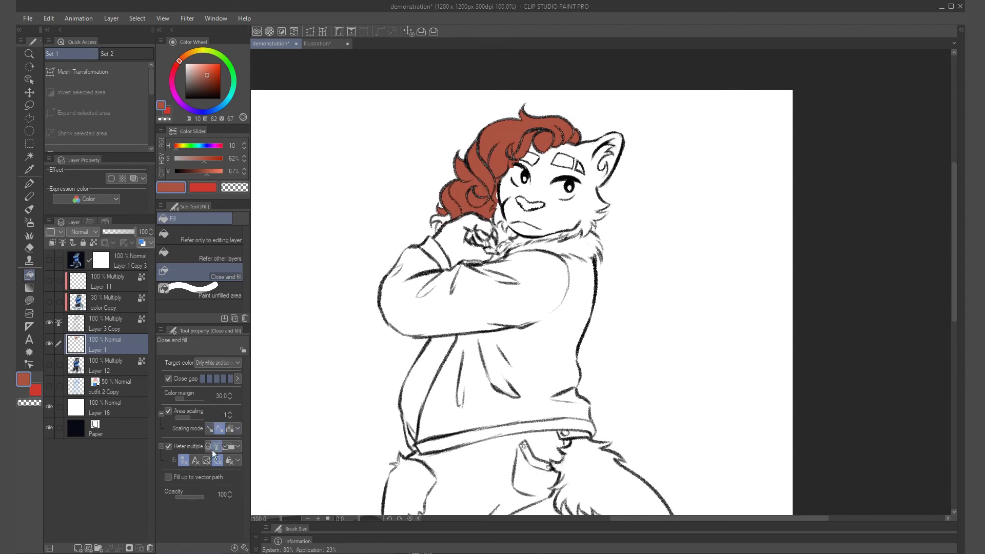
{"action": "left_click", "coordinate": [239, 362]}
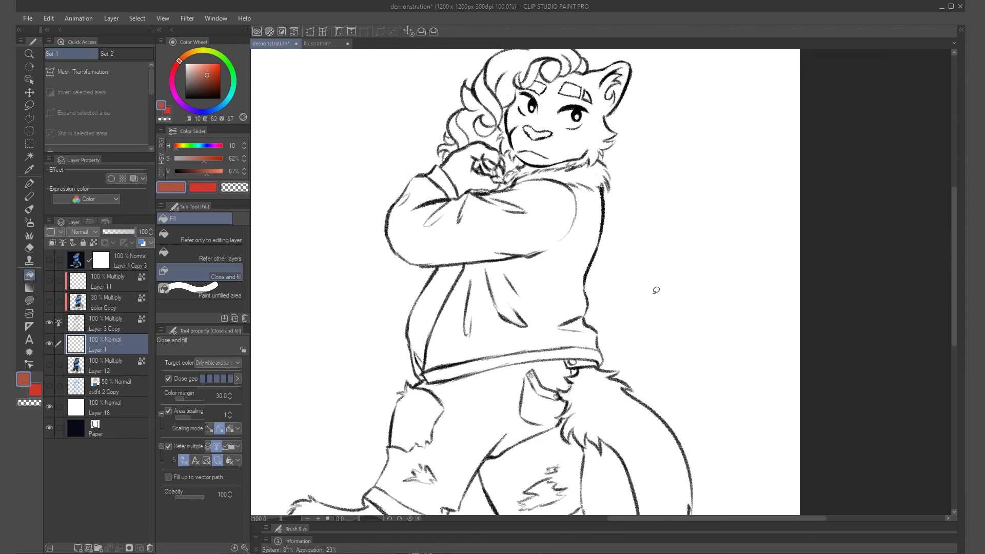
Step: Fill the jacket, face, curls, hand and neck fur areas on Layer 1 with the Refer other layers fill tool
{"action": "left_click", "coordinate": [216, 254]}
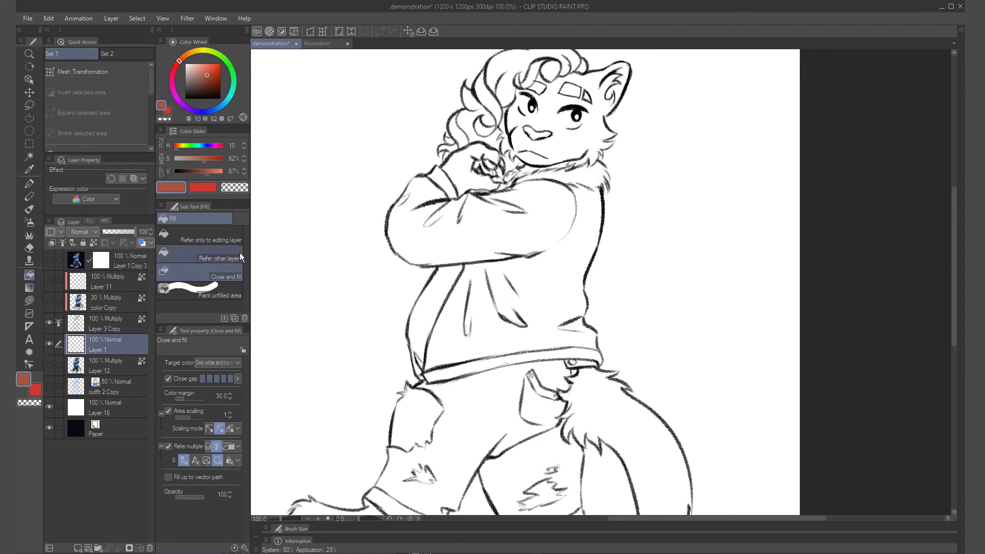
{"action": "left_click", "coordinate": [442, 283]}
{"action": "left_click", "coordinate": [482, 287]}
{"action": "left_click", "coordinate": [554, 156]}
{"action": "left_click", "coordinate": [507, 77]}
{"action": "left_click", "coordinate": [492, 103]}
{"action": "left_click", "coordinate": [462, 153]}
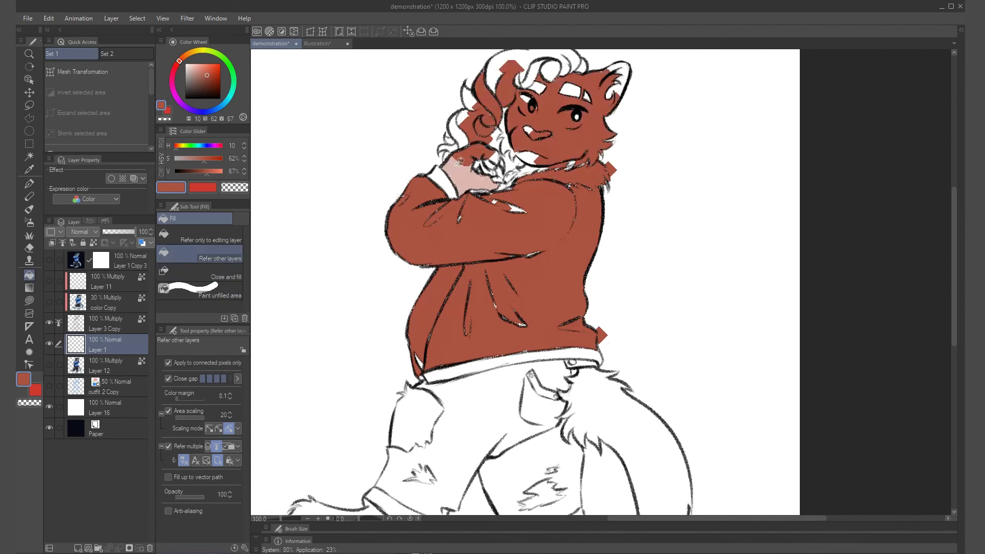
{"action": "left_click", "coordinate": [518, 164]}
{"action": "left_click", "coordinate": [528, 148]}
{"action": "left_click", "coordinate": [531, 162]}
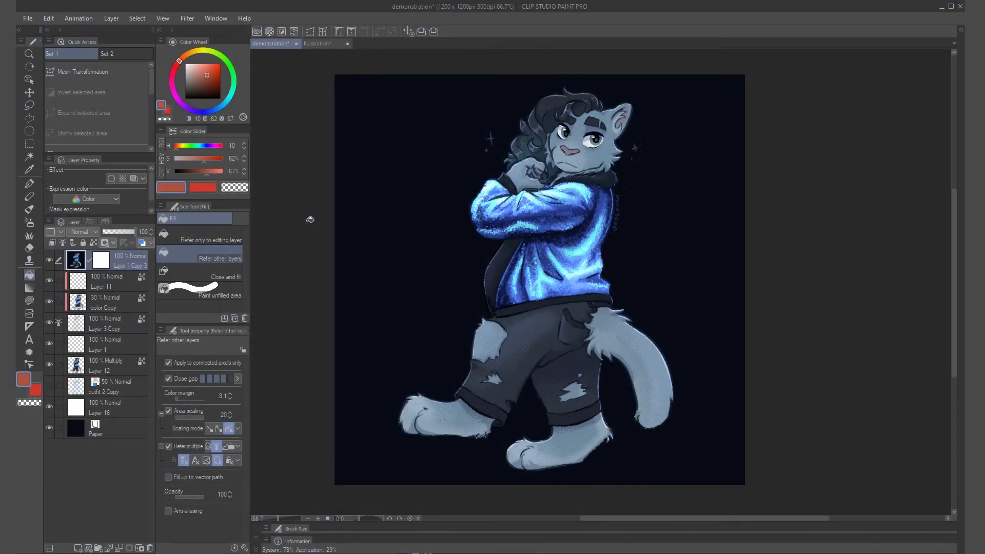
Step: Start a Gradient map tonal correction on Layer 1 Copy 3 and load the Tool (read only) gradient set
{"action": "left_click", "coordinate": [53, 23]}
{"action": "mouse_move", "coordinate": [164, 252]}
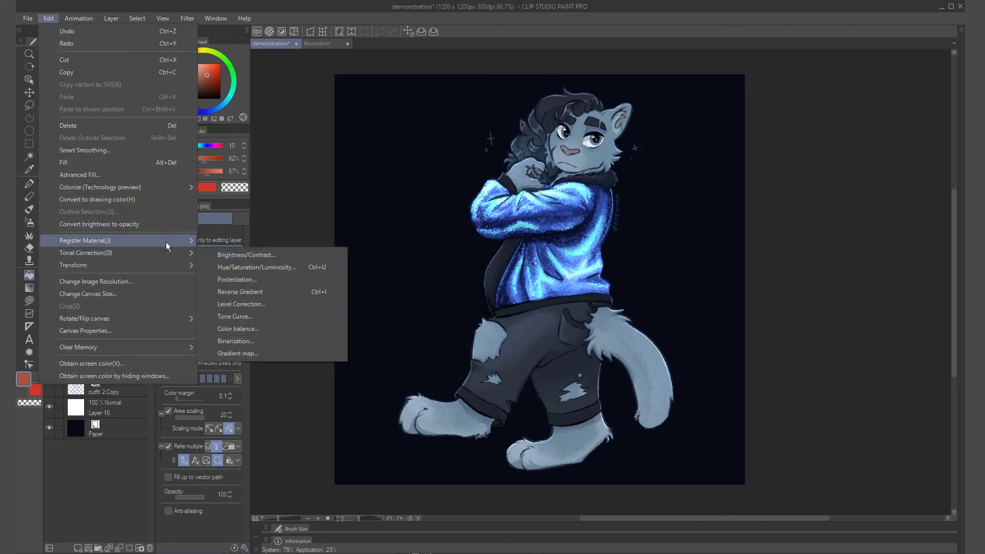
{"action": "left_click", "coordinate": [272, 352]}
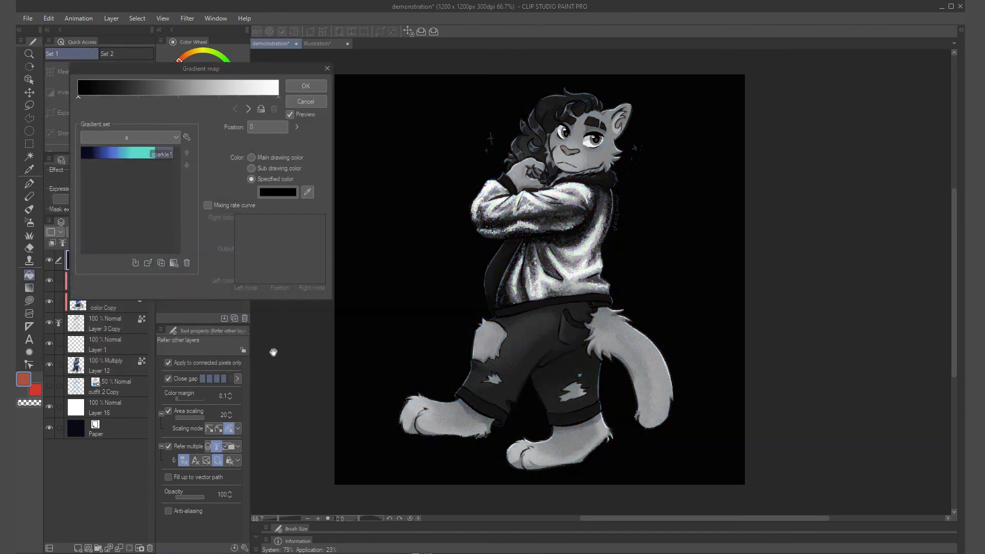
{"action": "left_click", "coordinate": [146, 135]}
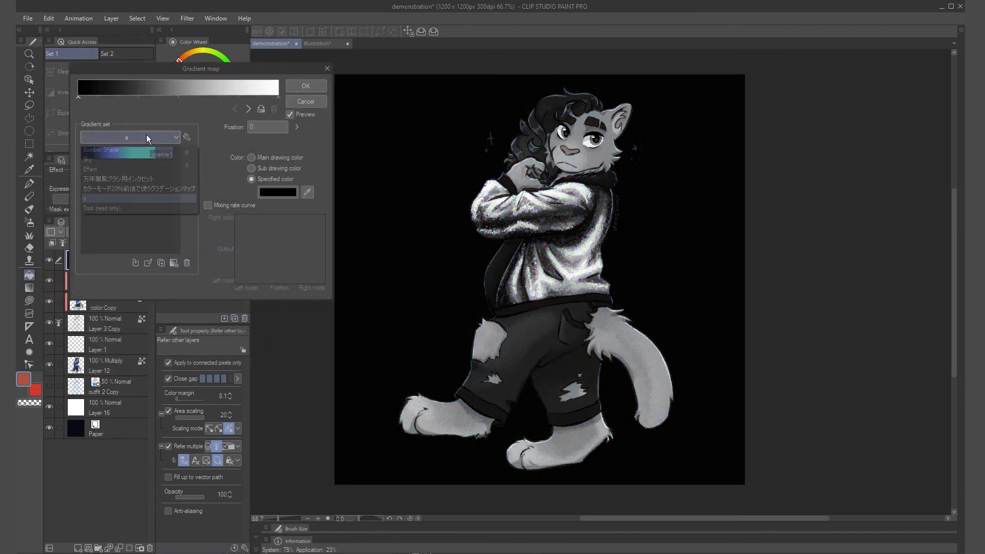
{"action": "left_click", "coordinate": [131, 207]}
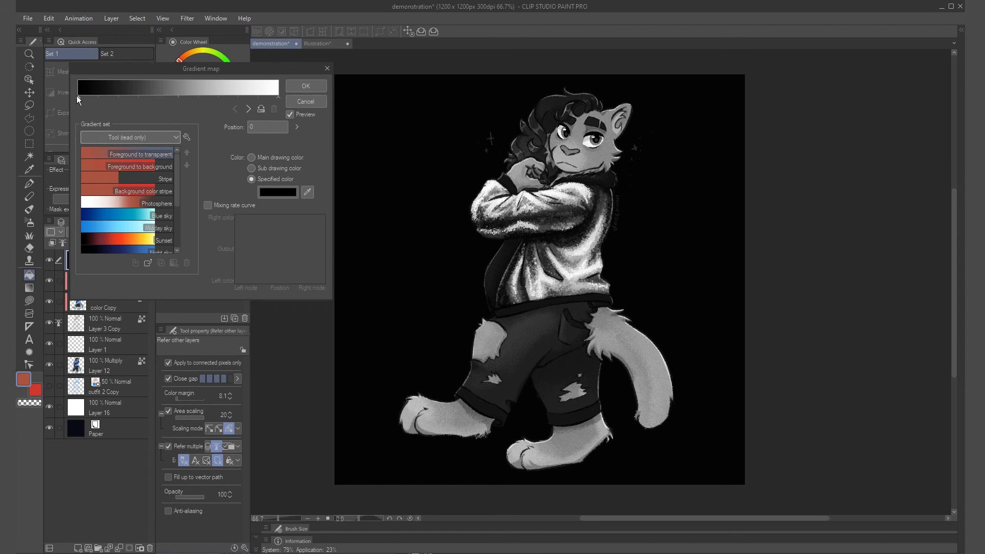
Step: Preview the Blue sky gradient on the illustration, and apply the Rainbow gradient map to the layer
{"action": "mouse_move", "coordinate": [77, 96]}
{"action": "left_mouse_down"}
{"action": "mouse_move", "coordinate": [115, 106]}
{"action": "mouse_move", "coordinate": [76, 99]}
{"action": "left_mouse_up"}
{"action": "left_click", "coordinate": [148, 217]}
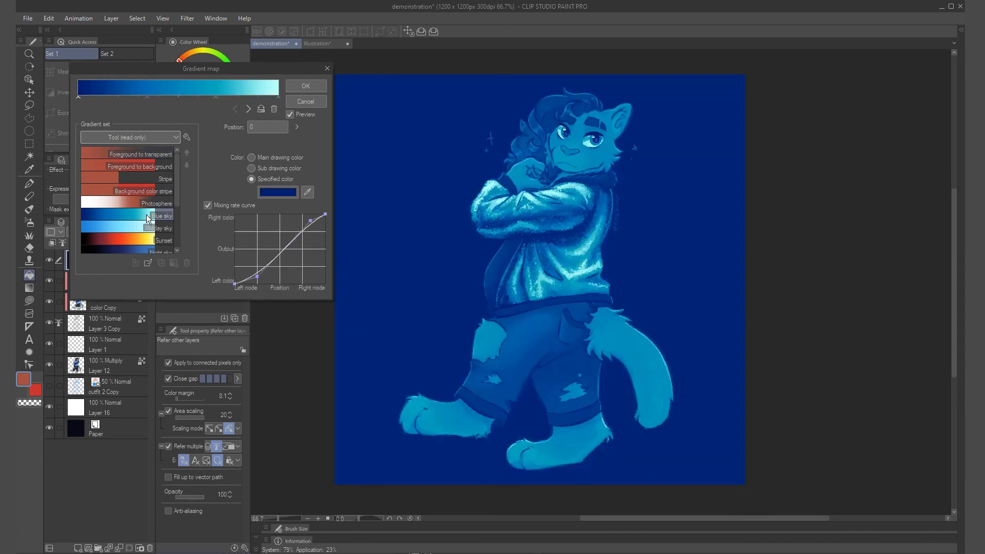
{"action": "scroll", "coordinate": [146, 214], "scroll_direction": "down", "scroll_amount": 2}
{"action": "left_click", "coordinate": [125, 236]}
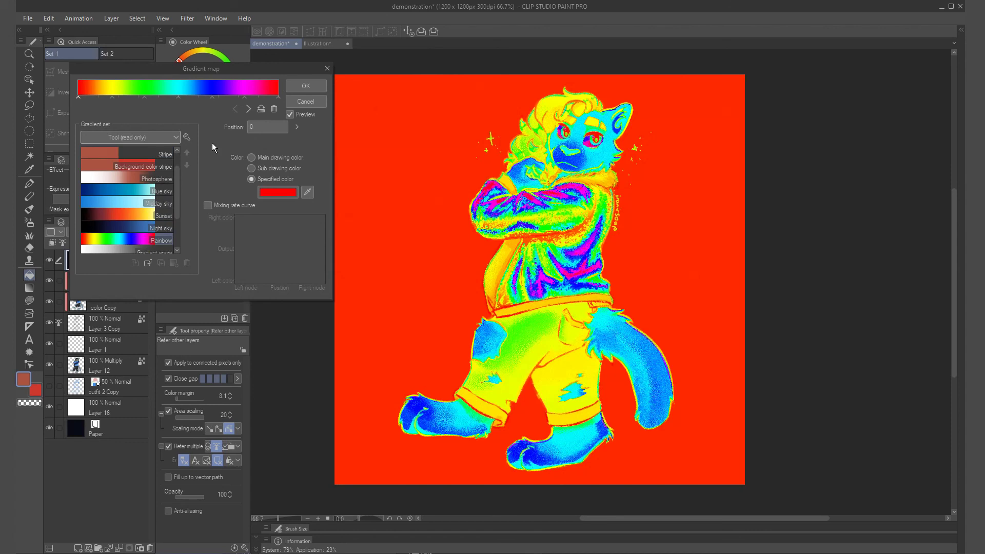
{"action": "left_click", "coordinate": [309, 85]}
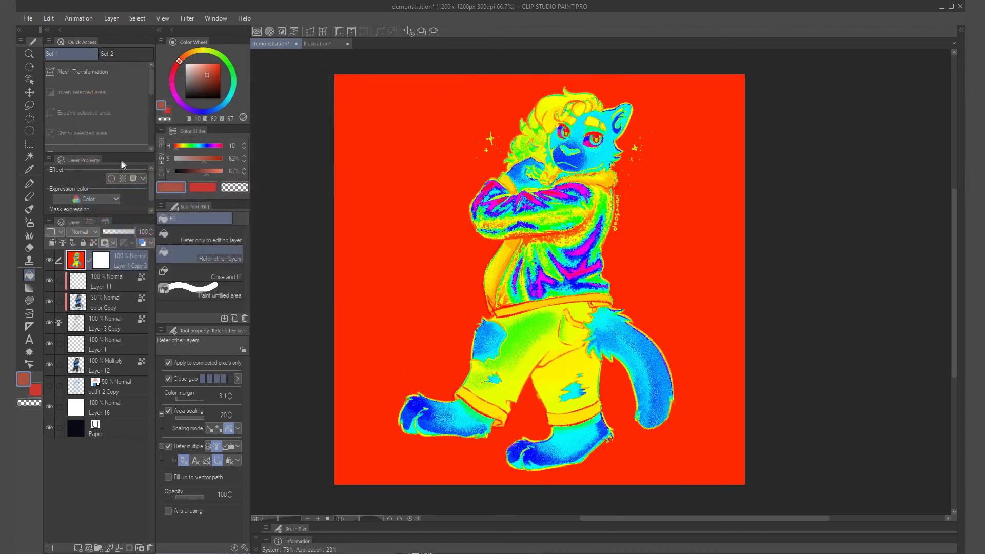
Step: Place a rainbow-mapped copy above the layer restored to its original colors, and set the copy's blending mode to Color
{"action": "left_click", "coordinate": [93, 231]}
{"action": "left_click", "coordinate": [88, 228]}
{"action": "key", "text": "ctrl+a"}
{"action": "key", "text": "ctrl+c"}
{"action": "key", "text": "ctrl+v"}
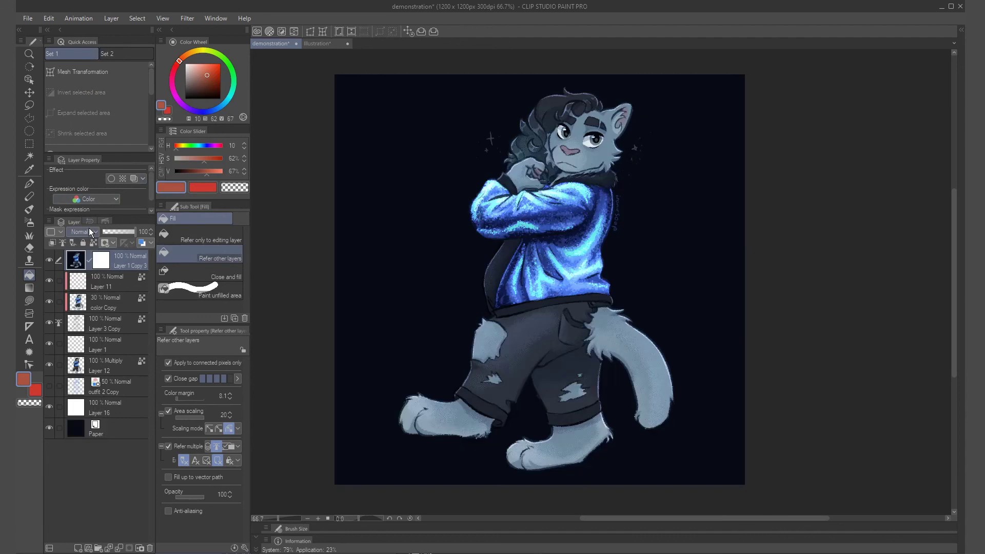
{"action": "left_click", "coordinate": [88, 232]}
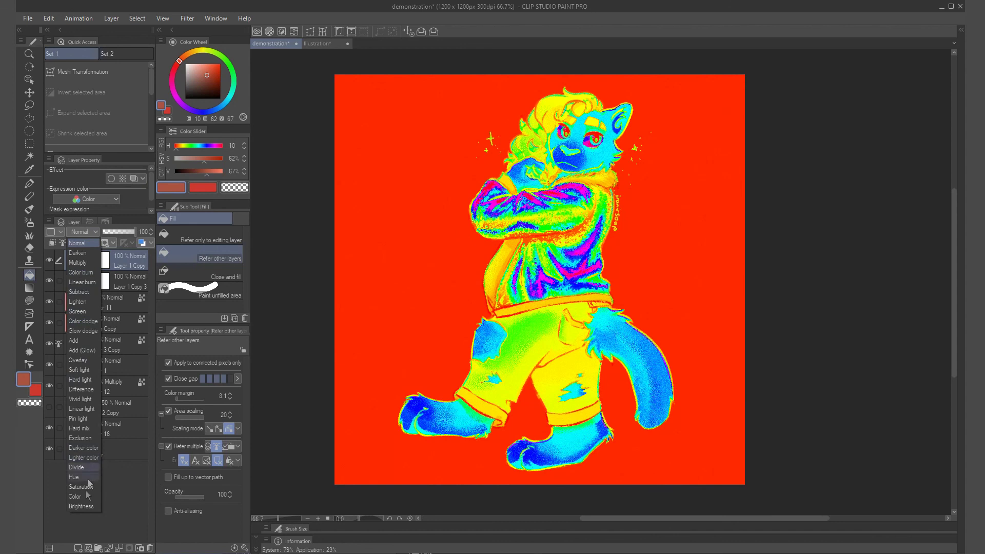
{"action": "left_click", "coordinate": [83, 495]}
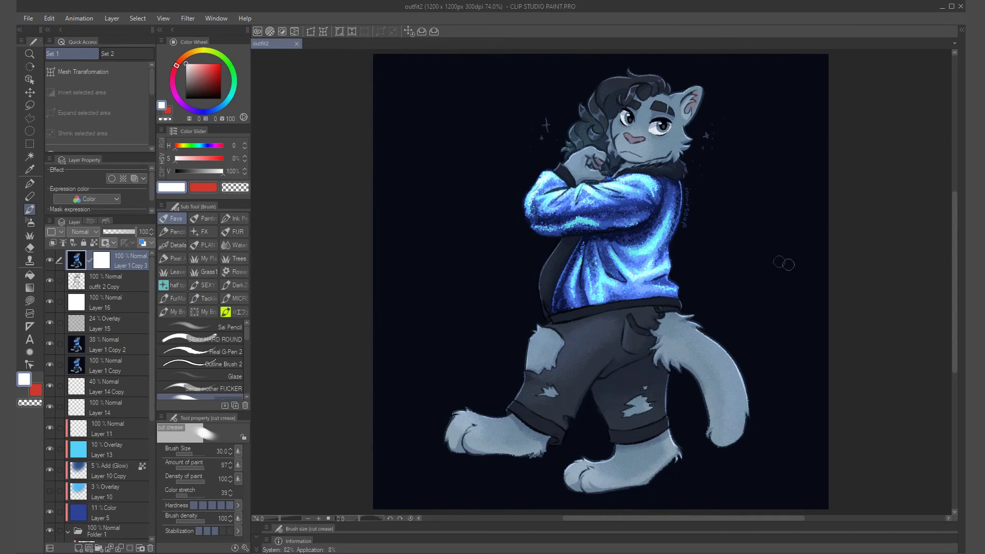
Step: Open a second window of the outfit2 canvas and detach it as a floating window
{"action": "left_click", "coordinate": [218, 20]}
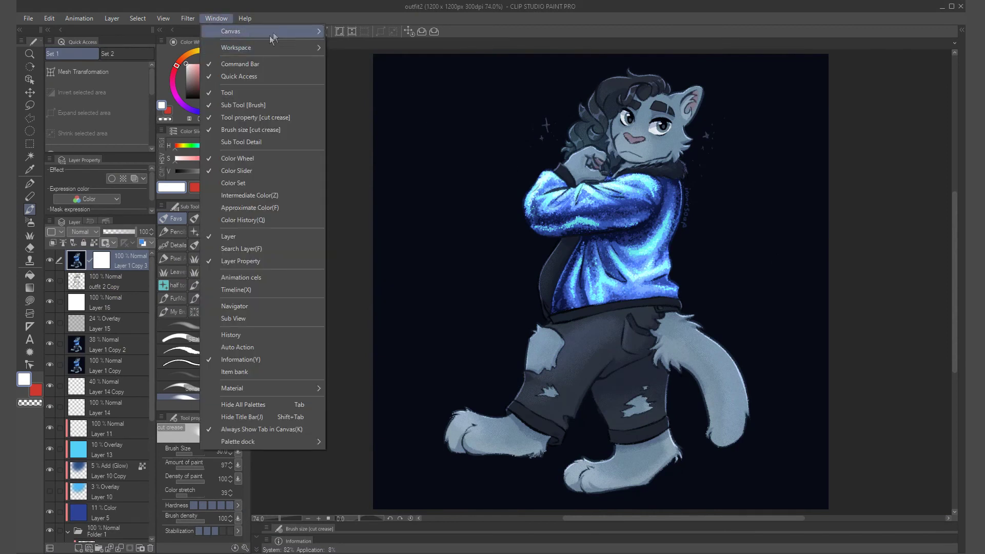
{"action": "mouse_move", "coordinate": [308, 32]}
{"action": "left_click", "coordinate": [392, 35]}
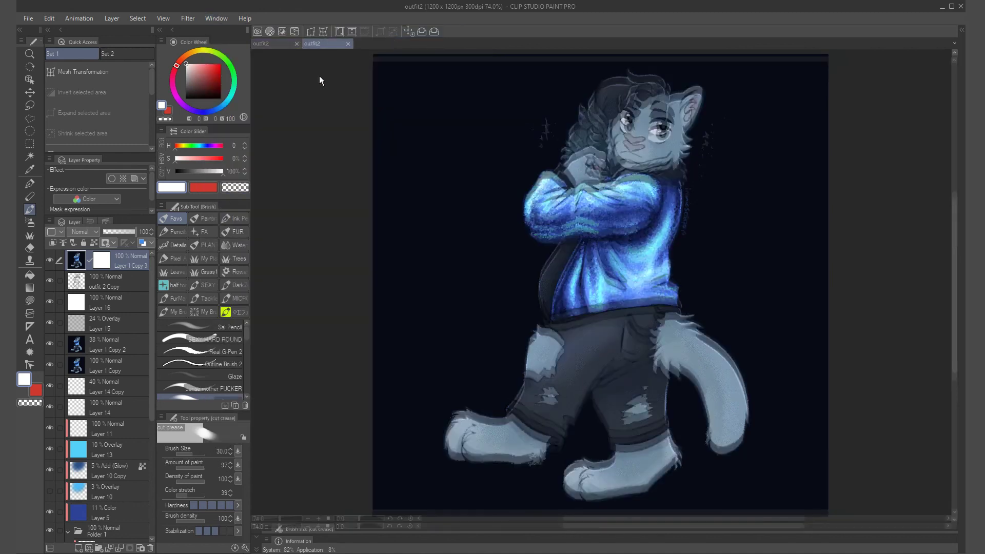
{"action": "left_click_drag", "start_coordinate": [313, 44], "coordinate": [311, 72]}
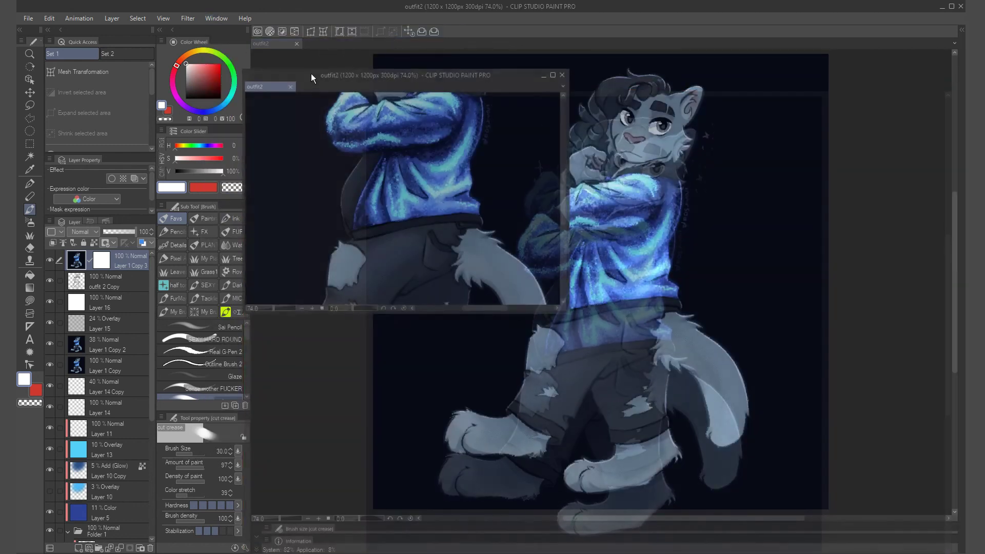
Step: Shrink the floating window, fit the illustration inside it at 33.3%, and place it beside the character's head
{"action": "left_click_drag", "start_coordinate": [244, 70], "coordinate": [336, 91]}
{"action": "key", "text": "ctrl+0"}
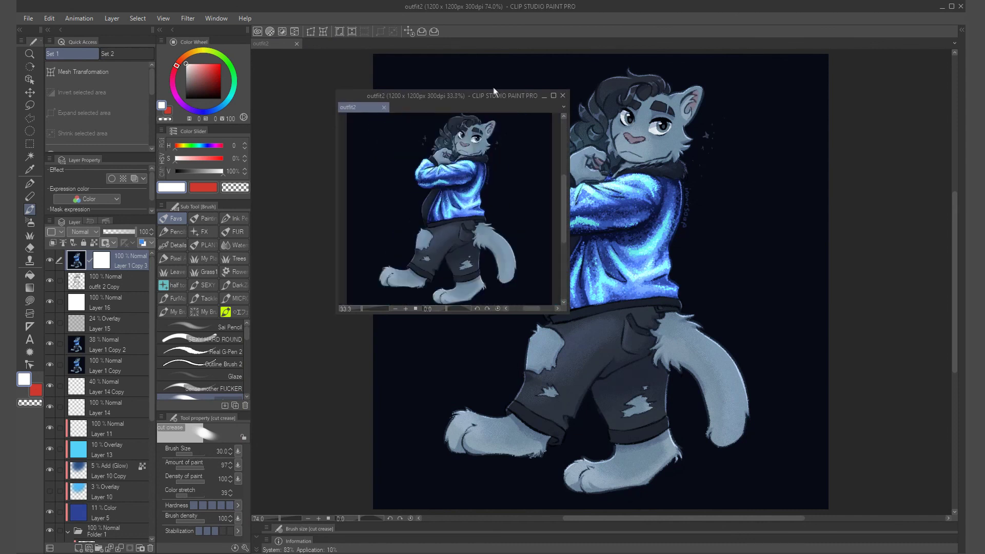
{"action": "left_click_drag", "start_coordinate": [498, 95], "coordinate": [415, 57]}
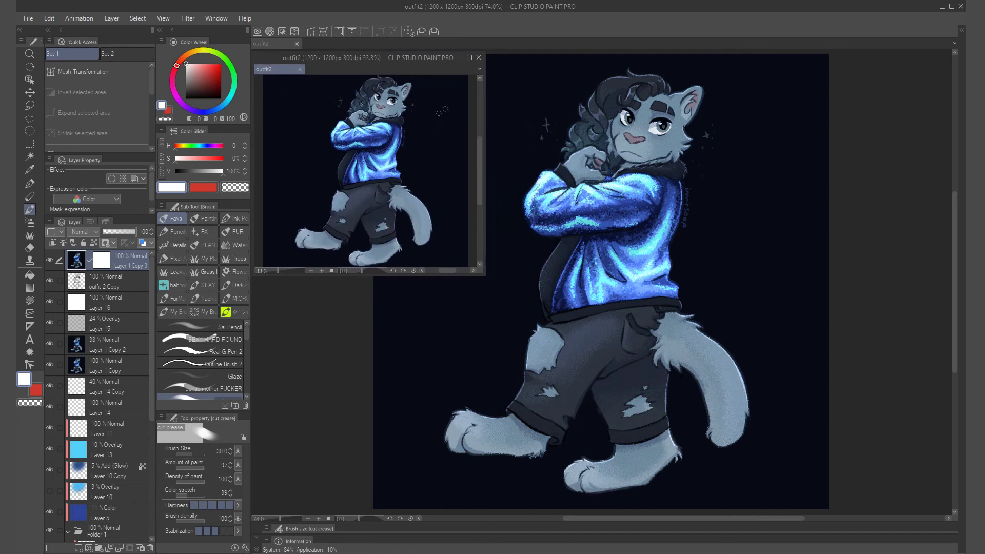
Step: Zoom the main canvas to 200% on the character's face, leaving the floating window at full view
{"action": "scroll", "coordinate": [589, 96], "scroll_direction": "up", "scroll_amount": 3}
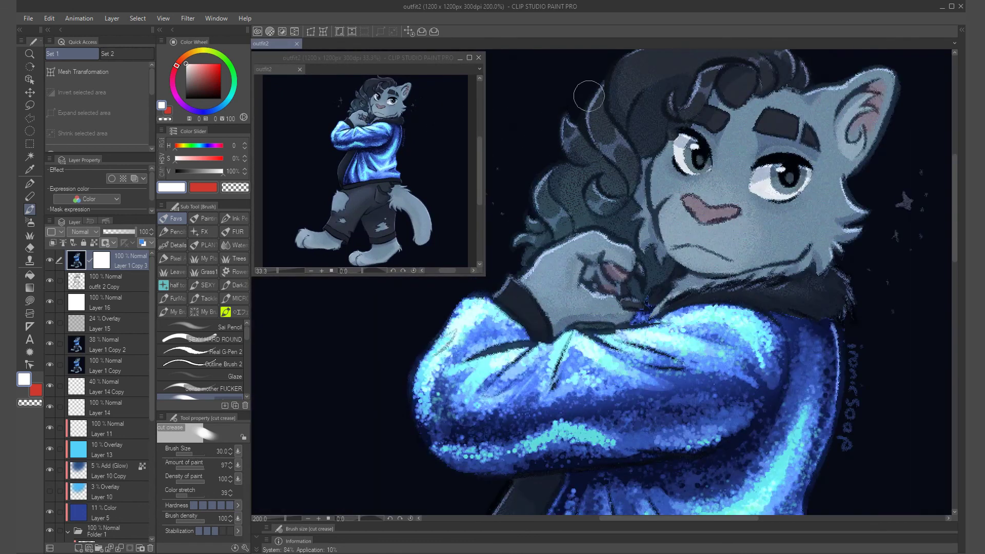
{"action": "scroll", "coordinate": [830, 118], "scroll_direction": "right", "scroll_amount": 4}
{"action": "scroll", "coordinate": [830, 119], "scroll_direction": "up", "scroll_amount": 2}
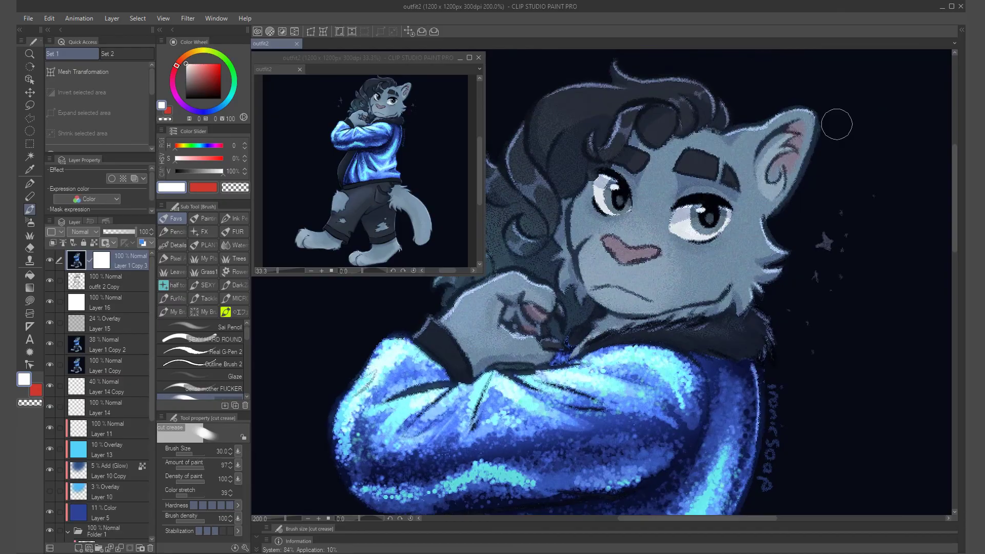